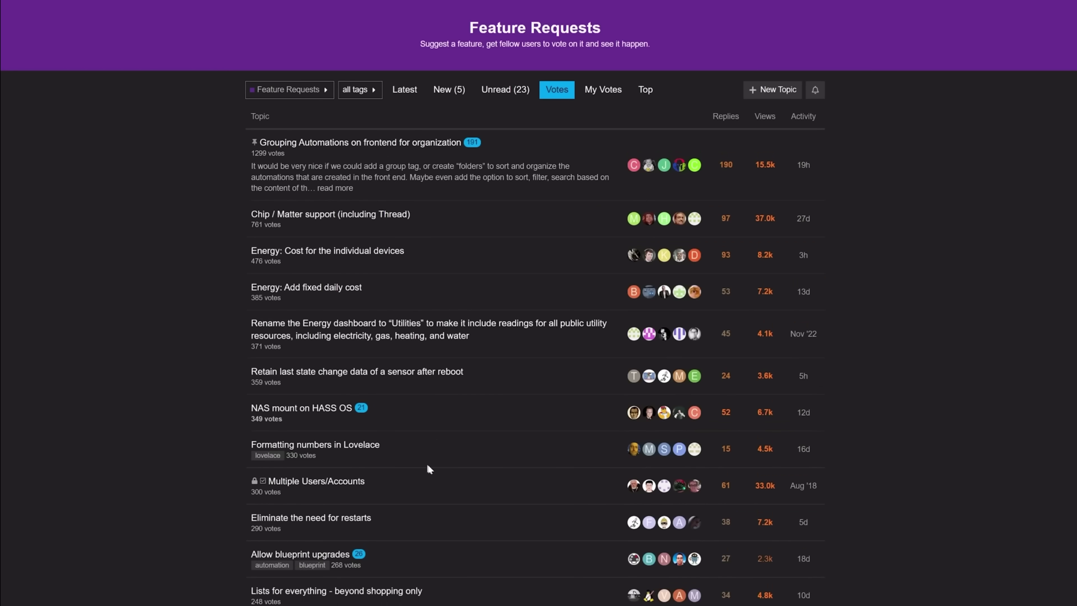
Open the 'NAS mount on HASS OS' feature request from the Votes-sorted Feature Requests list.
{"action": "left_click", "coordinate": [329, 411]}
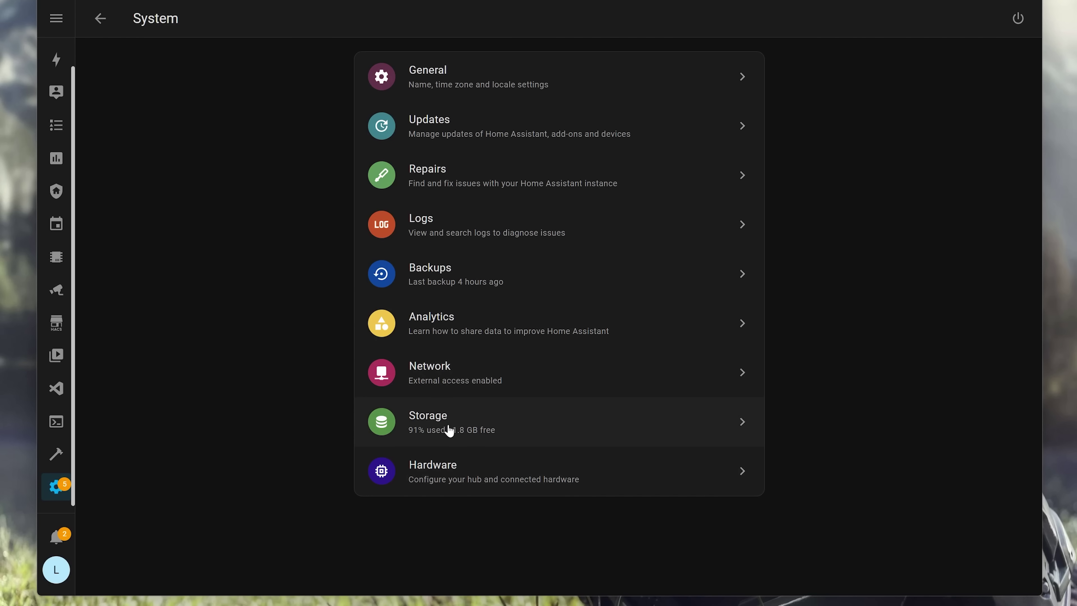
Open the Storage settings and review the backup share's settings without changing them.
{"action": "left_click", "coordinate": [450, 431]}
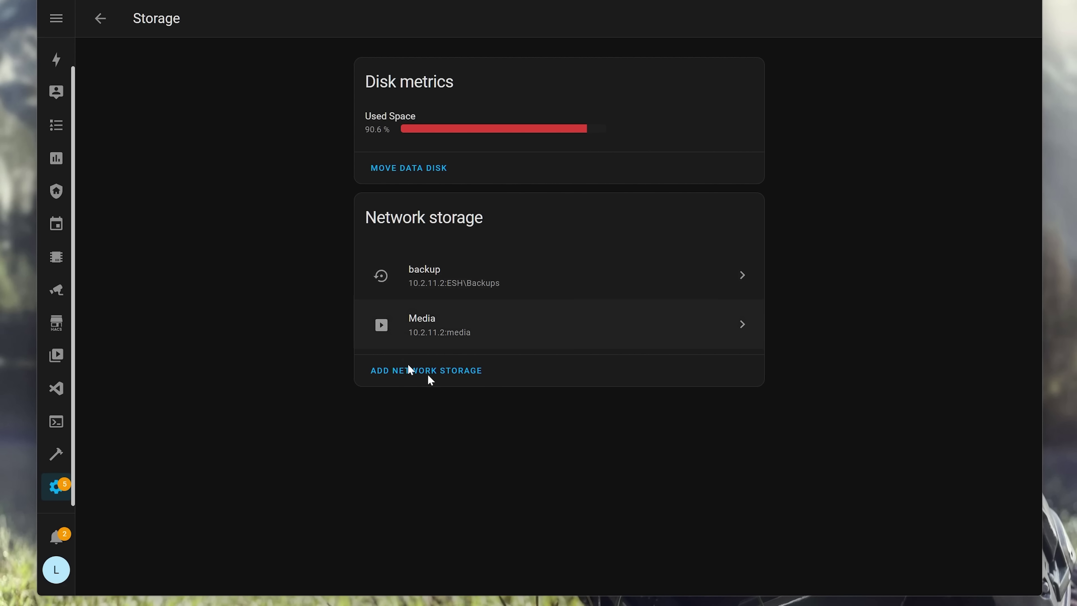
{"action": "left_click", "coordinate": [468, 279]}
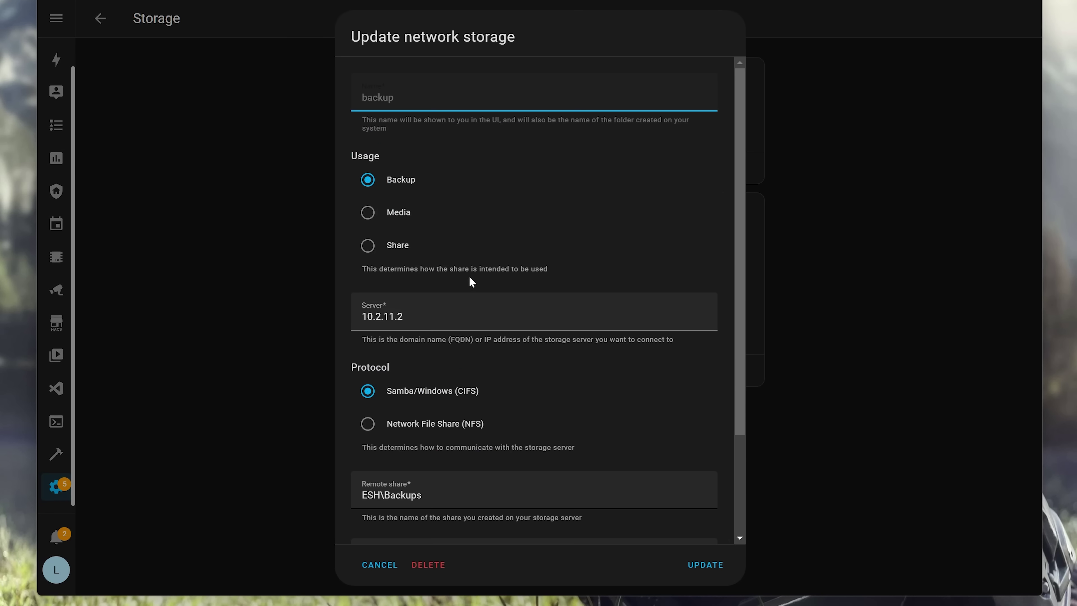
{"action": "scroll", "coordinate": [488, 297], "scroll_direction": "down", "scroll_amount": 3}
{"action": "left_click", "coordinate": [378, 566]}
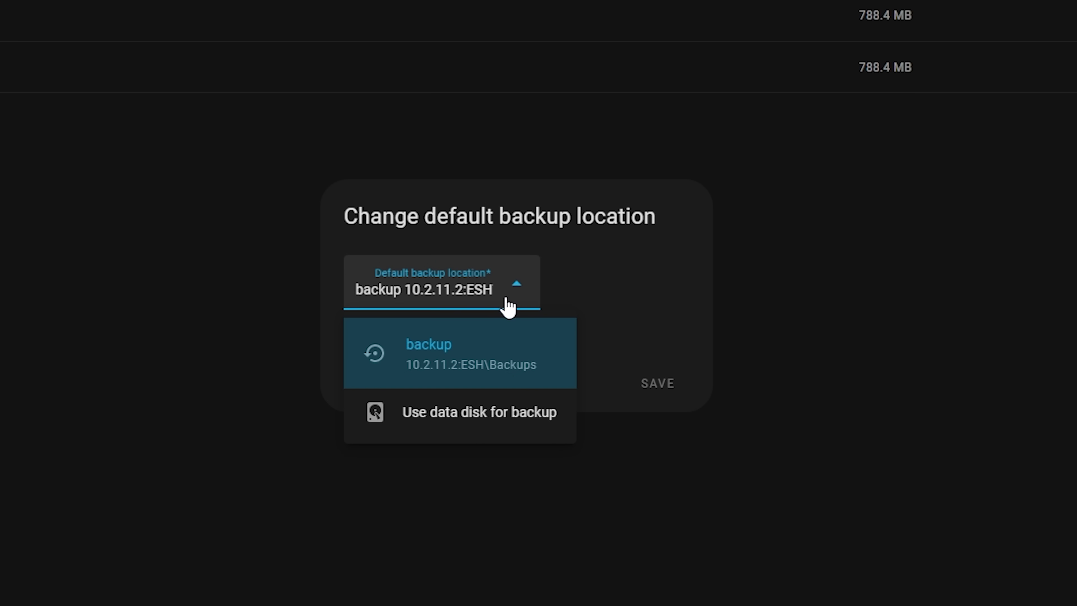
Change the default backup location from the data disk to the backup network share.
{"action": "left_click", "coordinate": [516, 415]}
{"action": "left_click", "coordinate": [513, 302]}
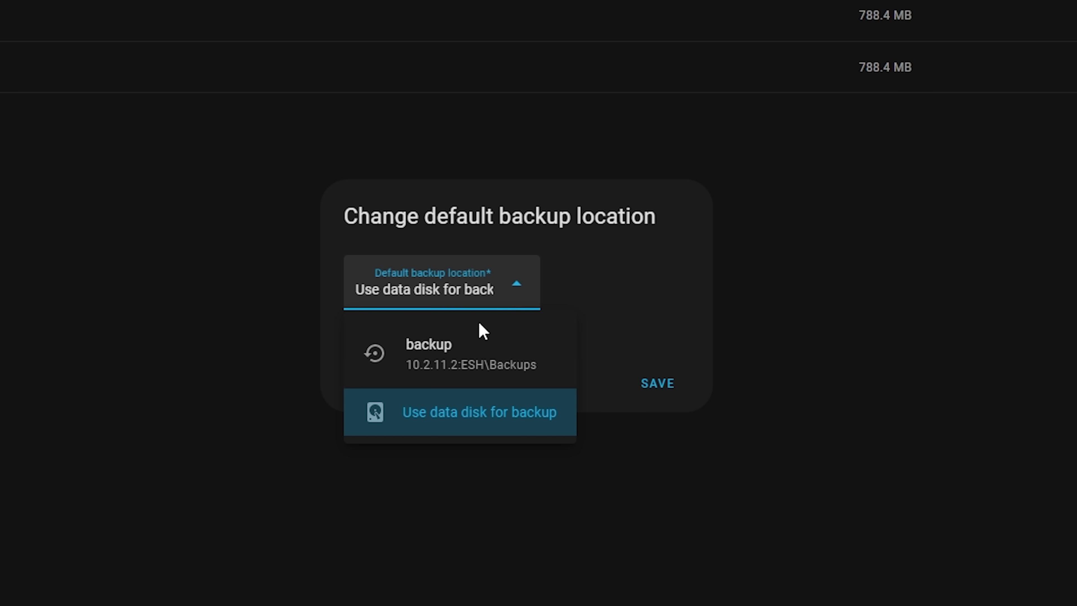
{"action": "left_click", "coordinate": [424, 369]}
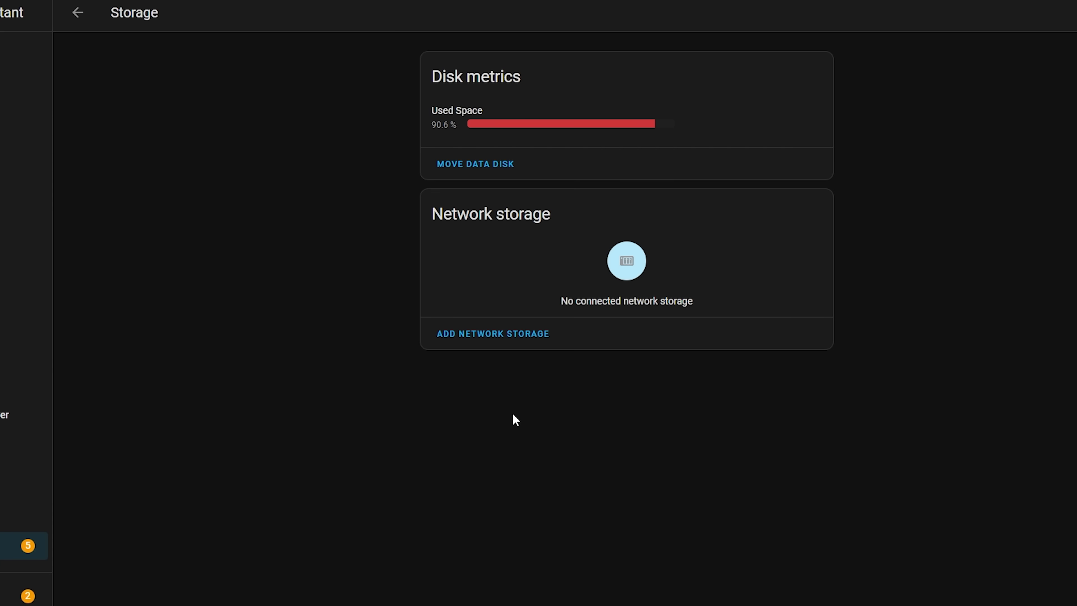
Add a network share named 'backup' for backups over Samba/CIFS, with server, share and samba username.
{"action": "left_click", "coordinate": [493, 335]}
{"action": "type", "text": "backup"}
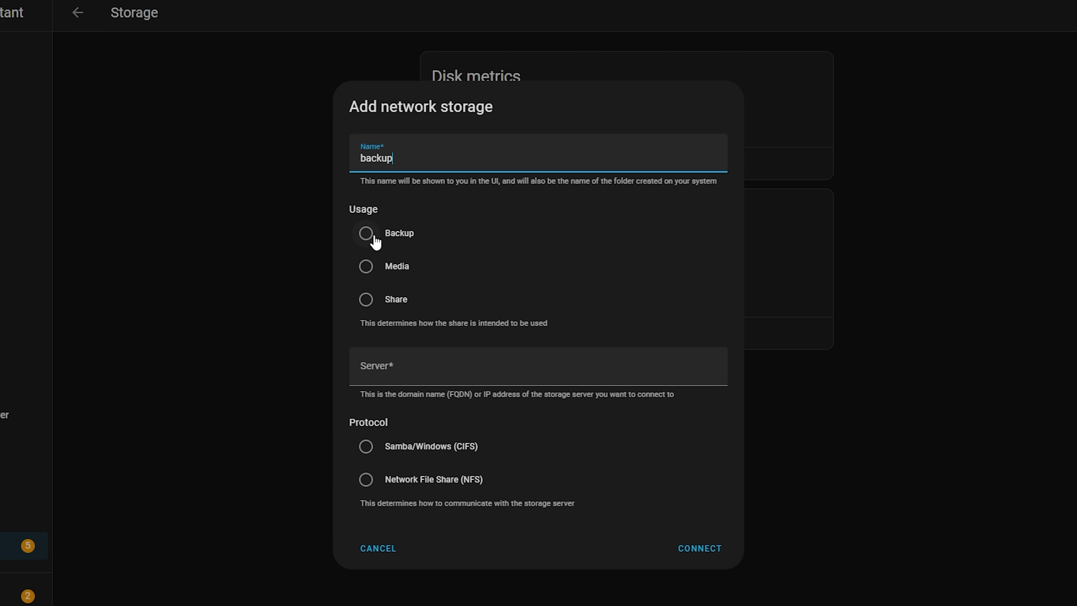
{"action": "left_click", "coordinate": [375, 238]}
{"action": "left_click", "coordinate": [426, 371]}
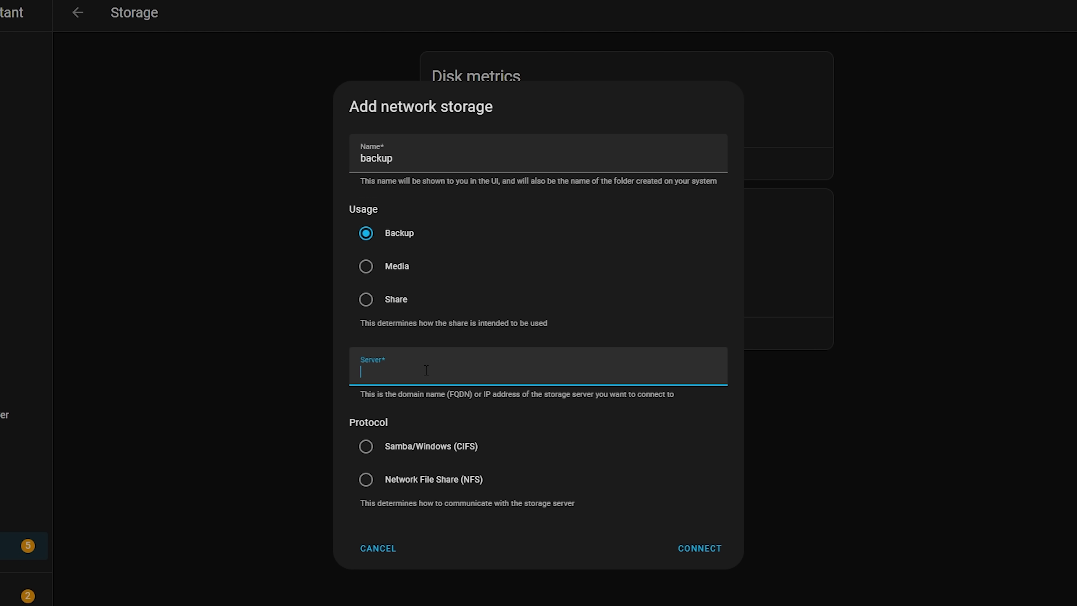
{"action": "left_click", "coordinate": [373, 442]}
{"action": "scroll", "coordinate": [505, 415], "scroll_direction": "down", "scroll_amount": 3}
{"action": "left_click", "coordinate": [505, 416]}
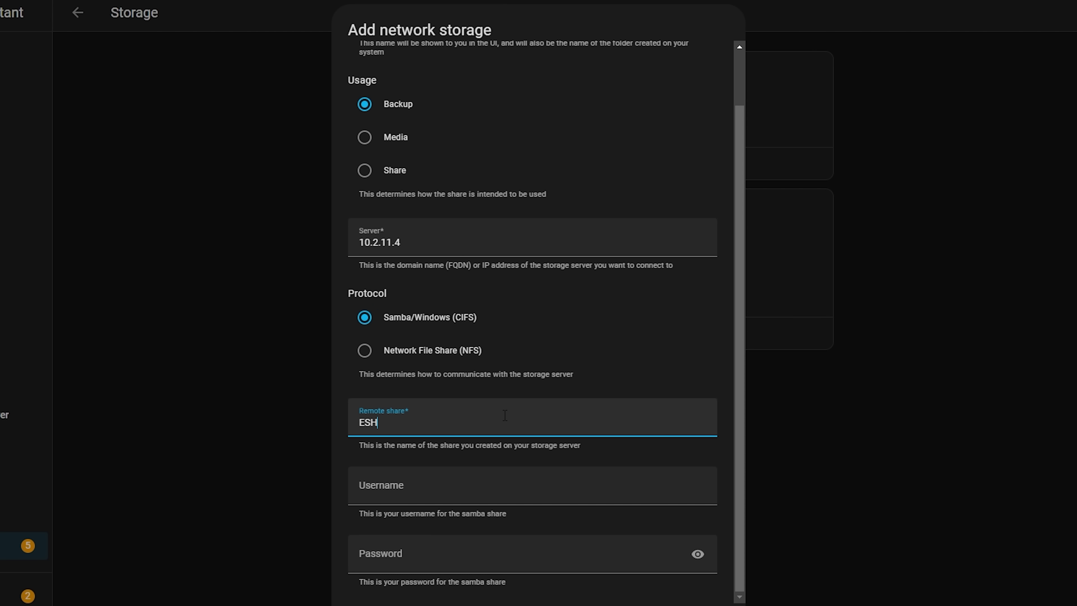
{"action": "left_click", "coordinate": [399, 493]}
{"action": "type", "text": "lewis"}
{"action": "key", "text": "Tab"}
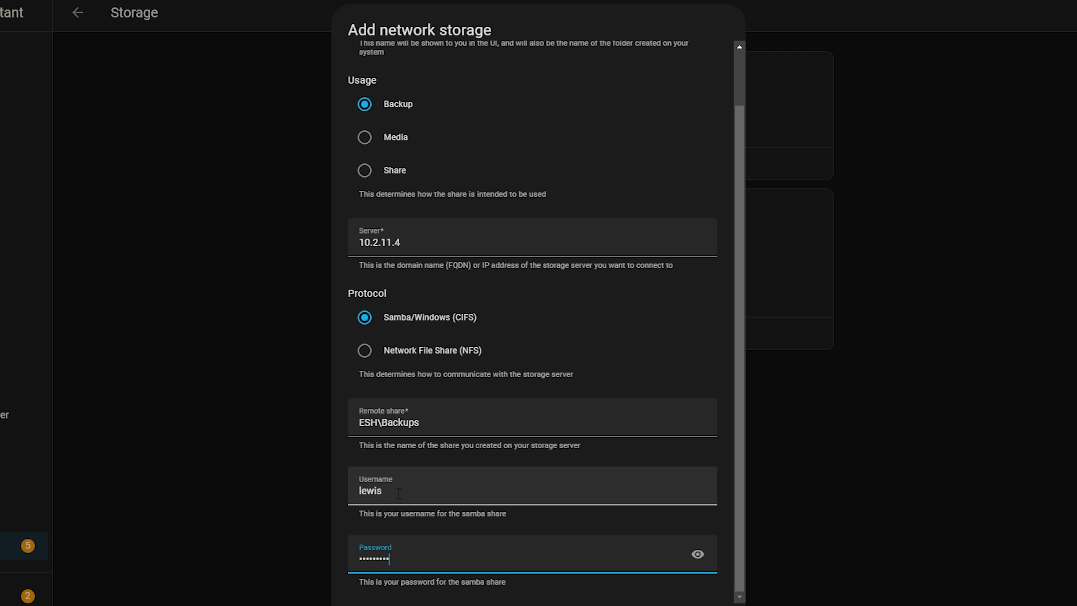
Add a second share named 'Media' for media on server 10.2.11.2 over Samba/CIFS.
{"action": "left_click", "coordinate": [505, 327]}
{"action": "type", "text": "Media"}
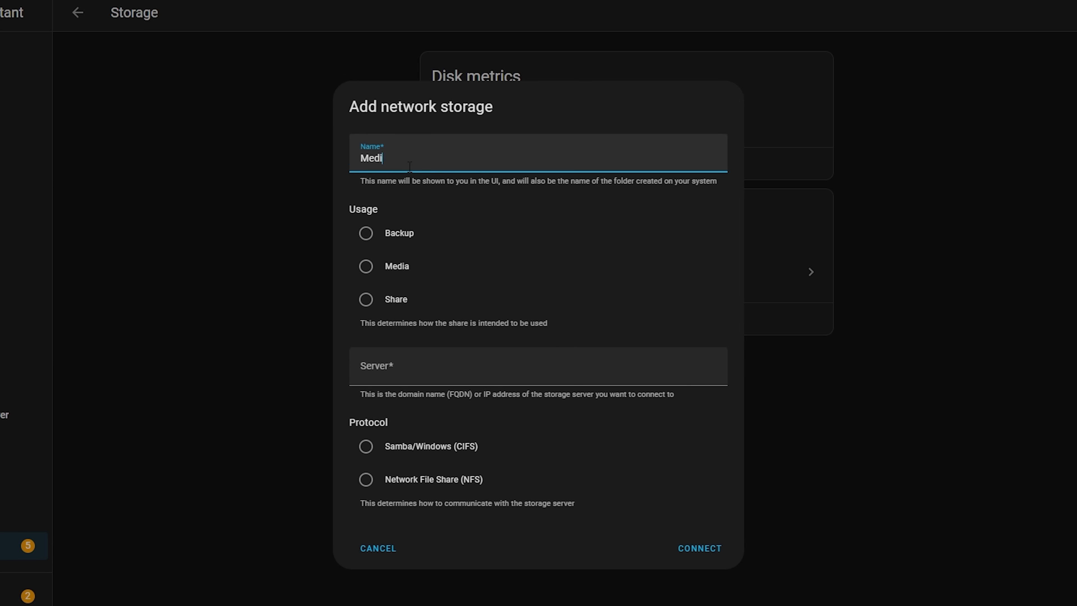
{"action": "left_click", "coordinate": [365, 265]}
{"action": "left_click", "coordinate": [443, 373]}
{"action": "type", "text": "10"}
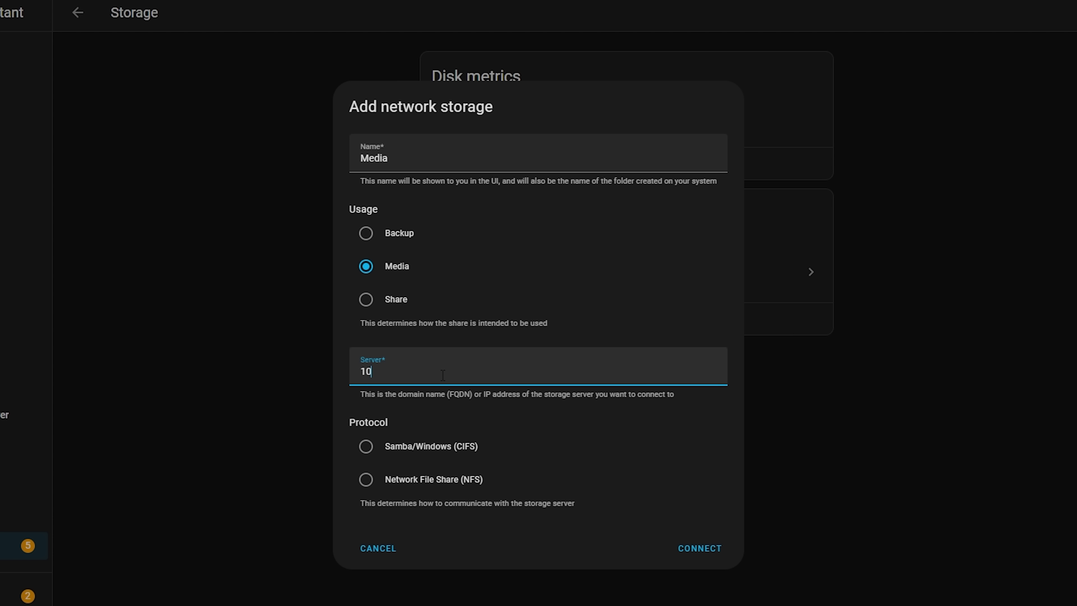
{"action": "left_click", "coordinate": [366, 447]}
{"action": "left_click", "coordinate": [466, 496]}
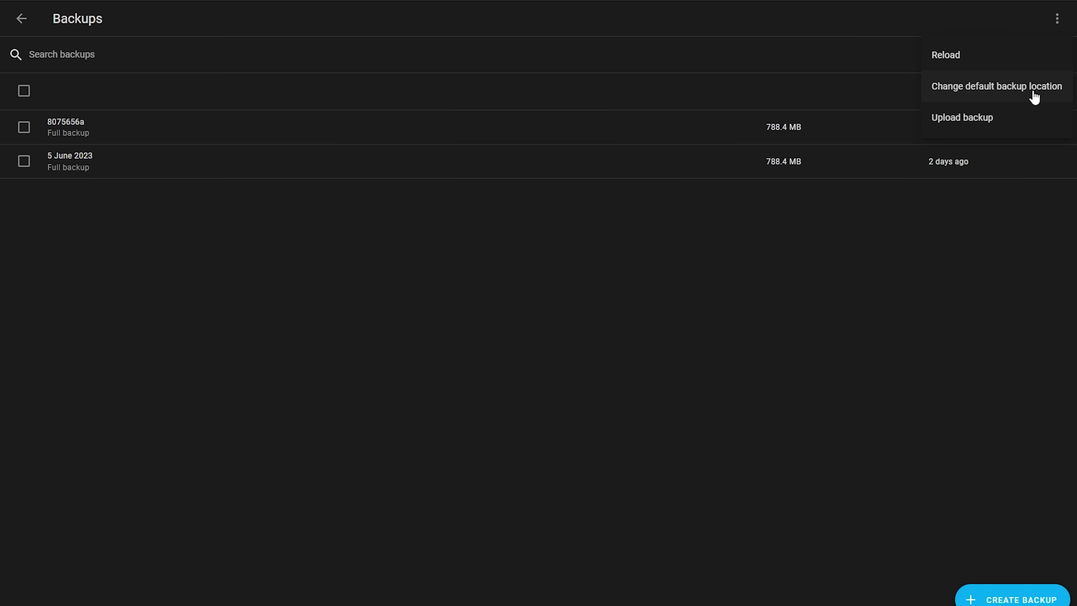
Save the backup share as the default backup location, then search Windows for its network path.
{"action": "left_click", "coordinate": [1033, 92]}
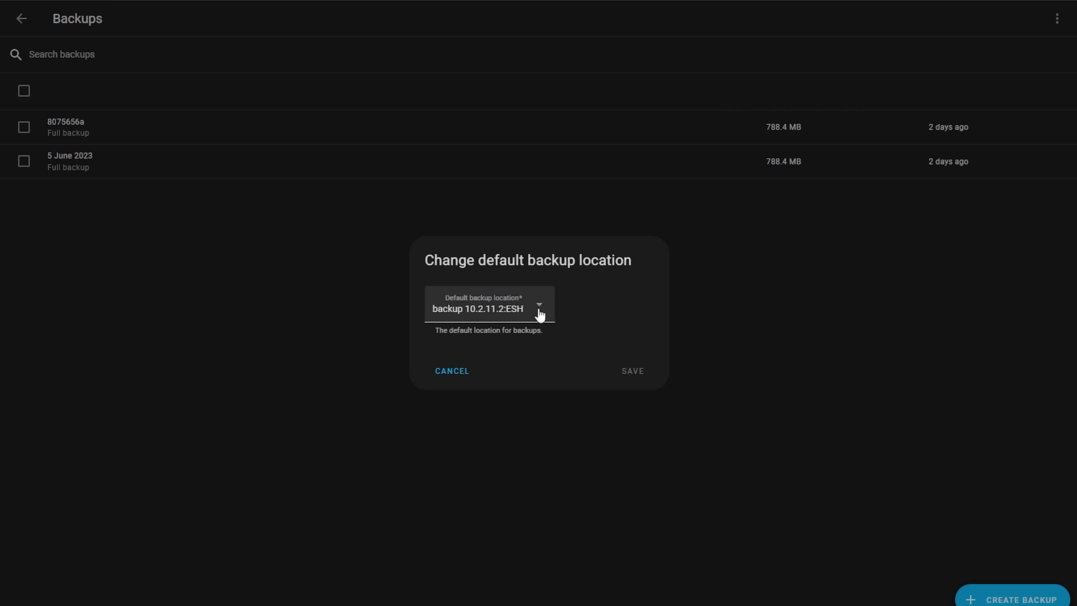
{"action": "left_click", "coordinate": [540, 315]}
{"action": "left_click", "coordinate": [493, 355]}
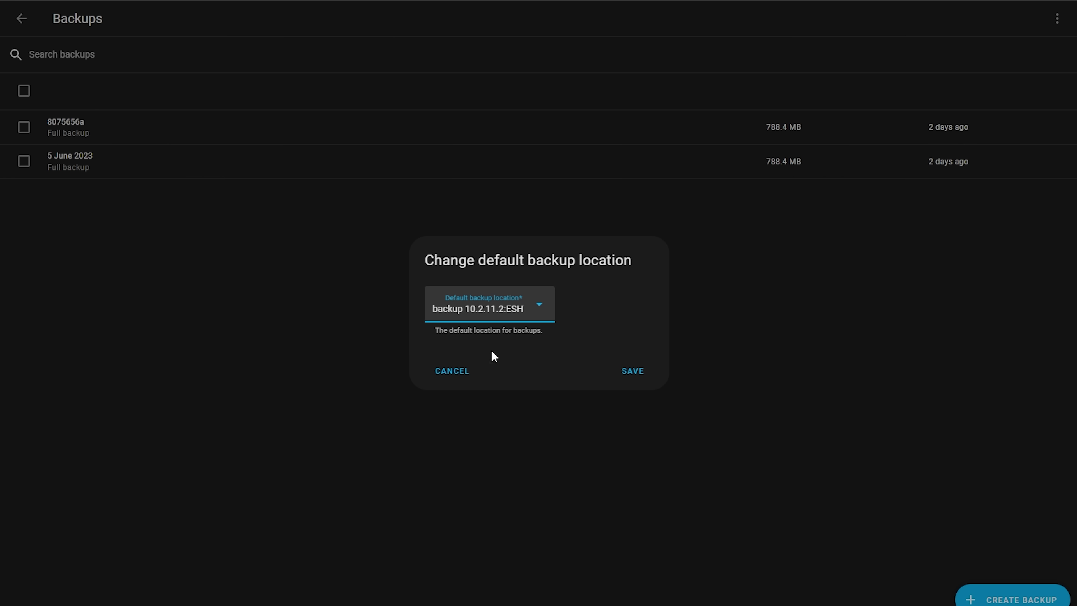
{"action": "left_click", "coordinate": [634, 374]}
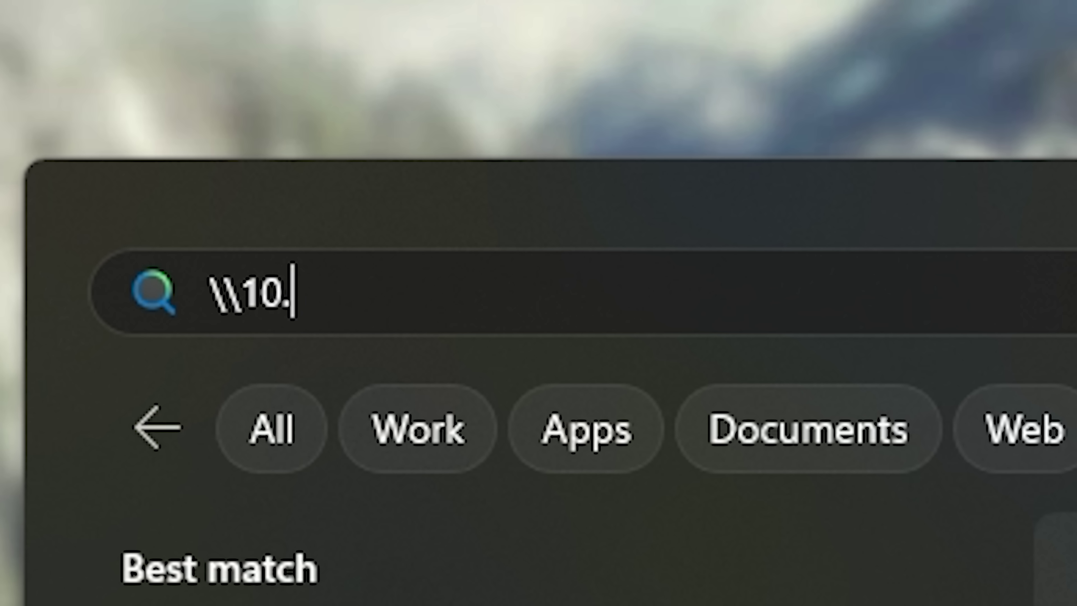
{"action": "type", "text": "2.11."}
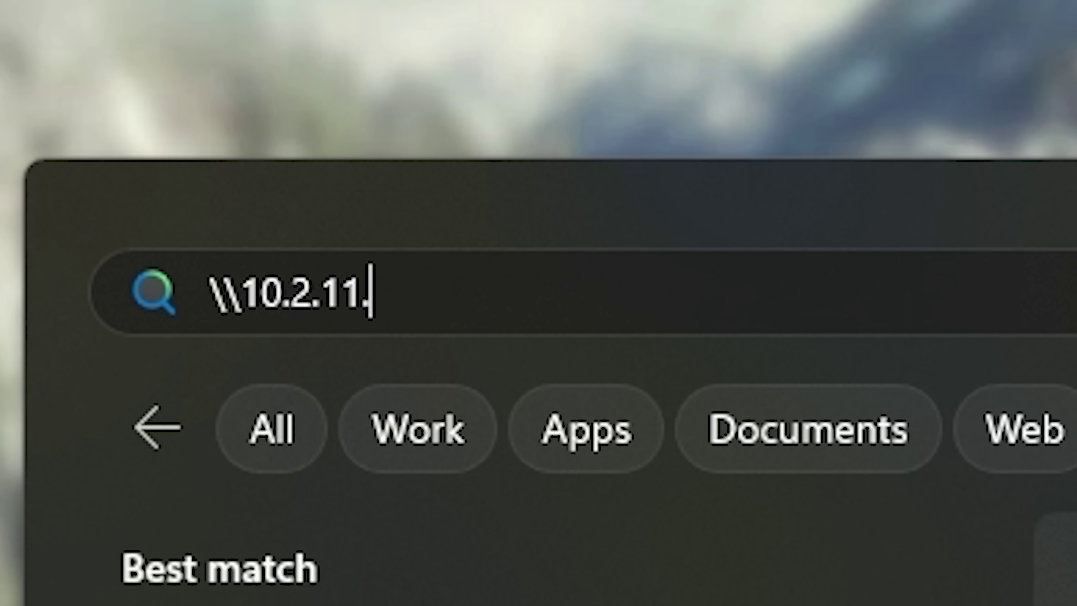
{"action": "type", "text": "2\\esh\\bac"}
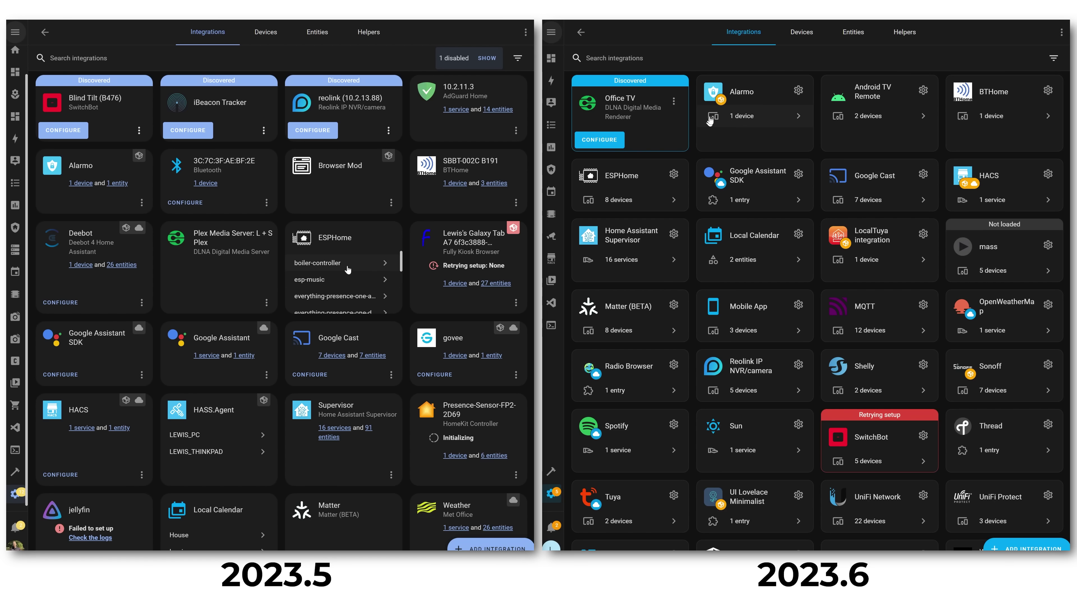
Inspect the integration card badges, list Matter's devices, then open the MQTT integration page.
{"action": "scroll", "coordinate": [348, 270], "scroll_direction": "down", "scroll_amount": 2}
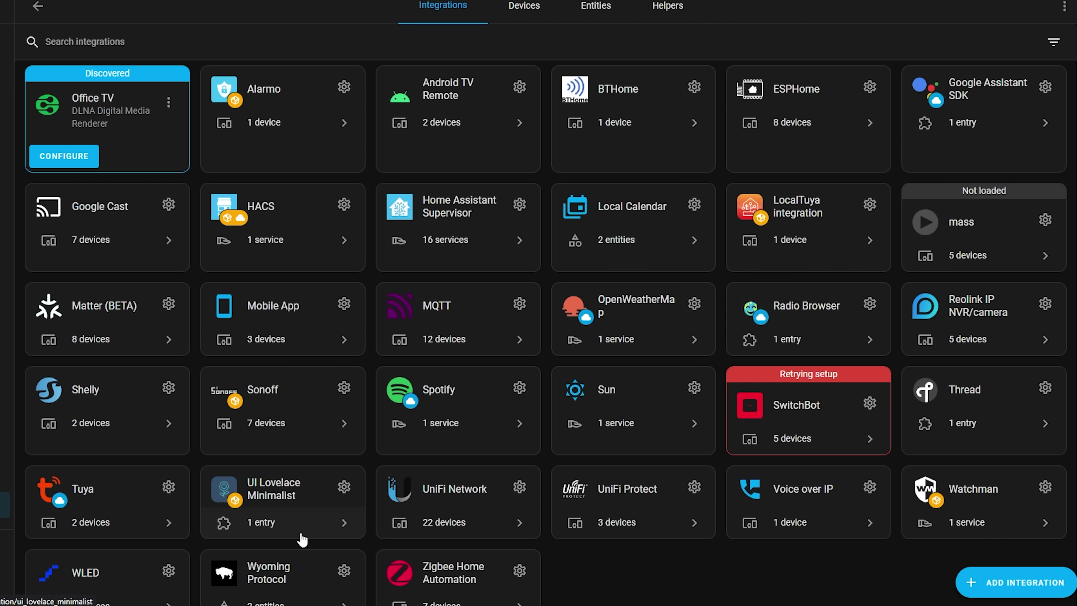
{"action": "mouse_move", "coordinate": [765, 220]}
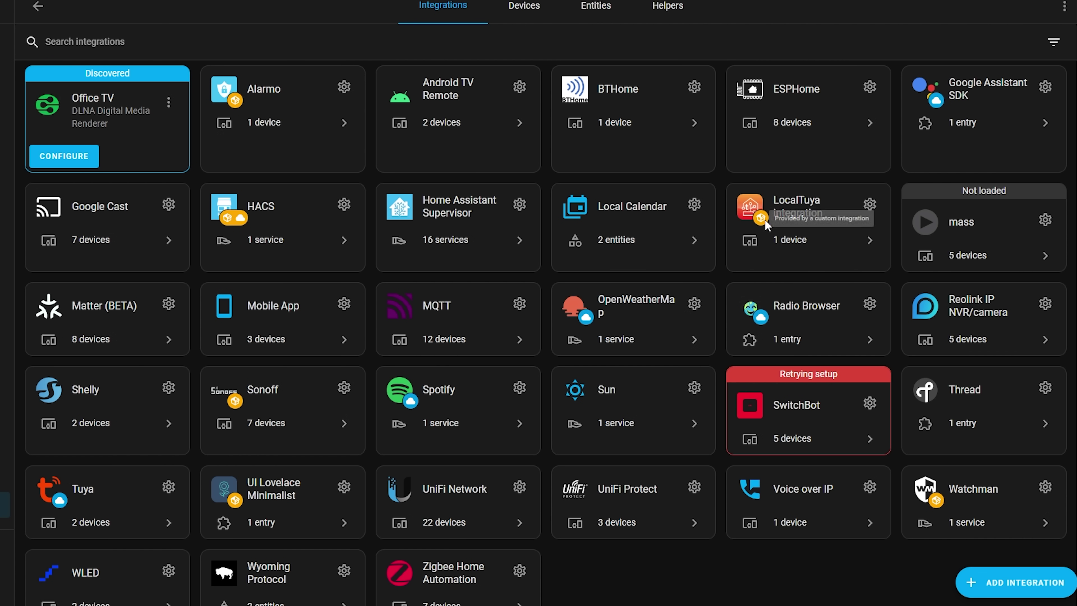
{"action": "mouse_move", "coordinate": [585, 319]}
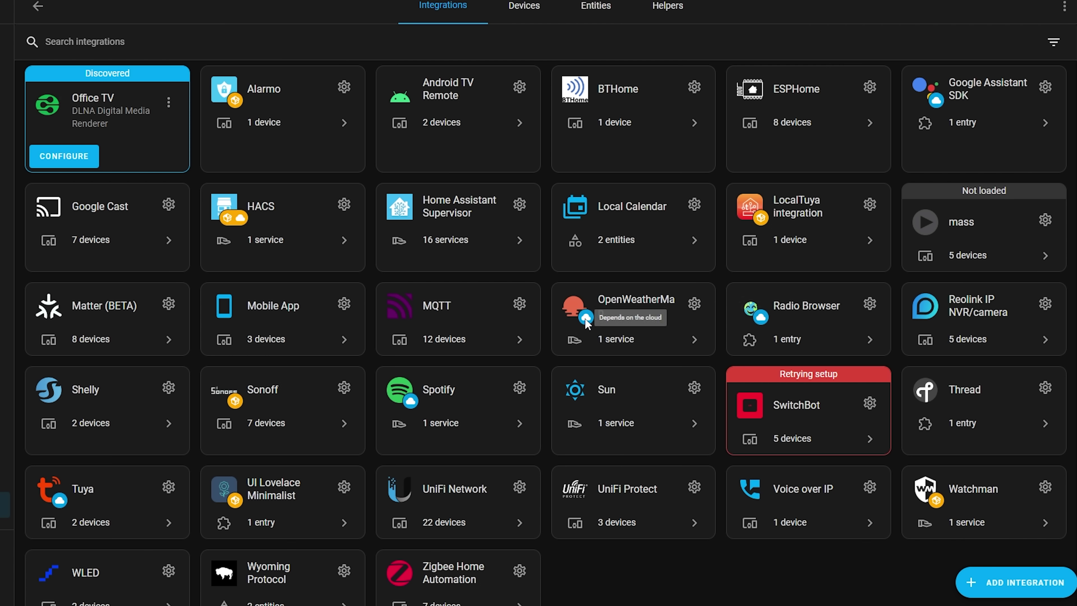
{"action": "mouse_move", "coordinate": [235, 220]}
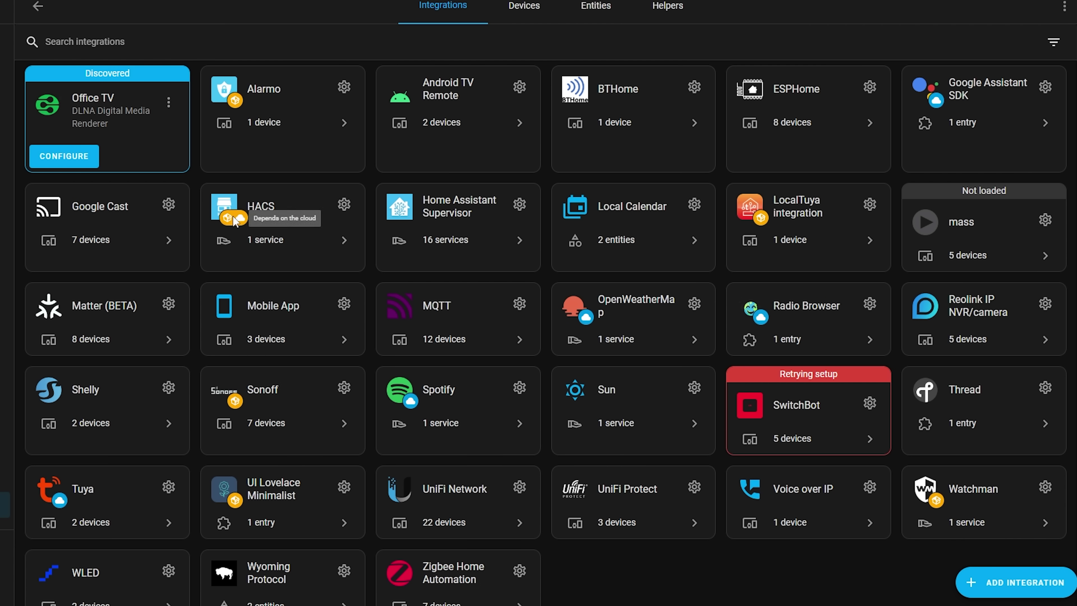
{"action": "left_click", "coordinate": [115, 338]}
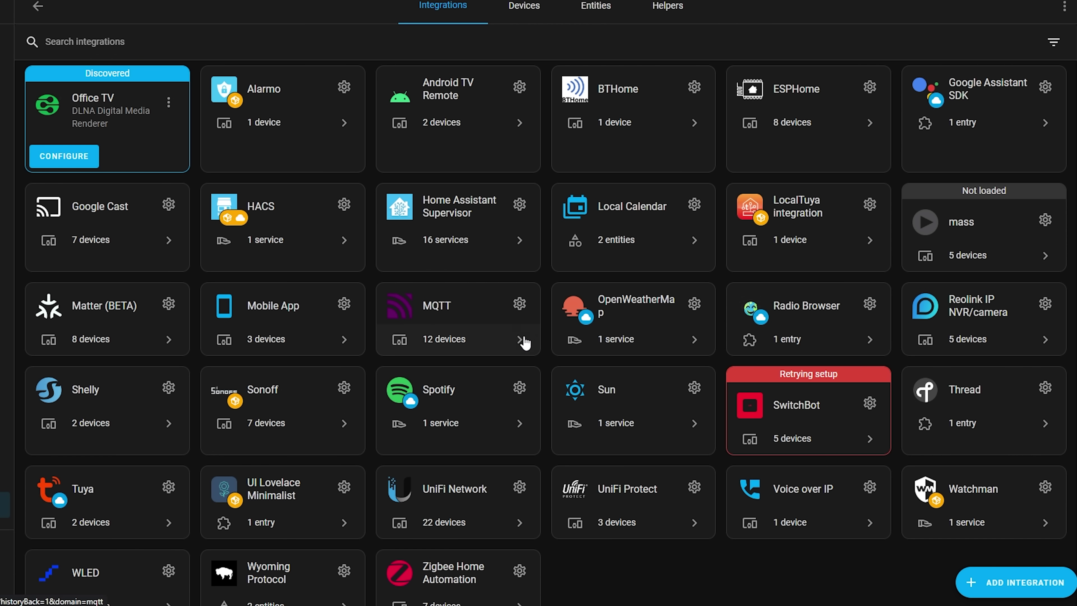
{"action": "left_click", "coordinate": [524, 304]}
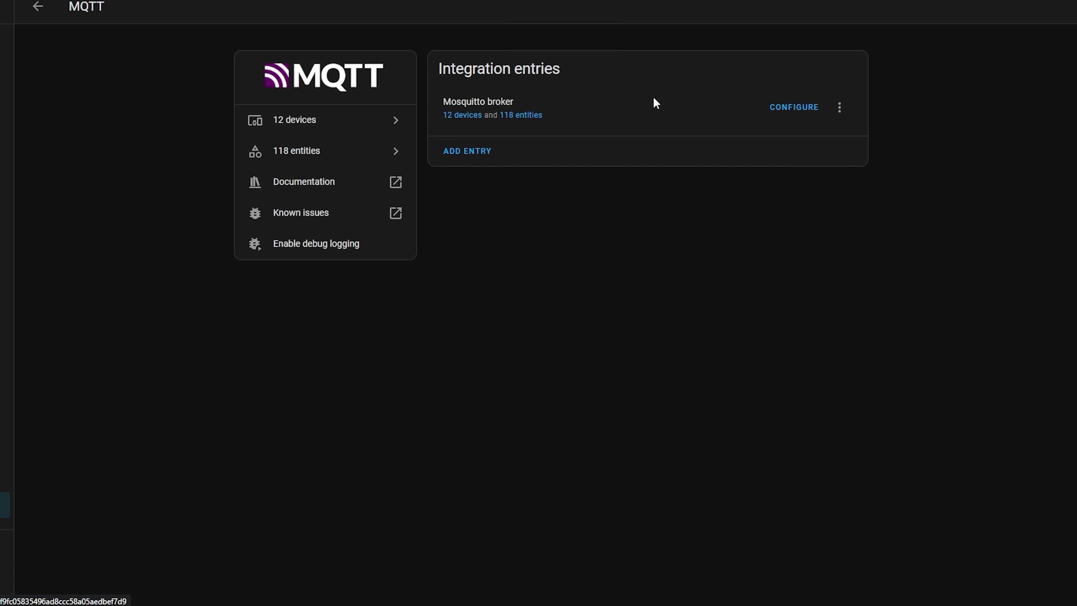
Open the SwitchBot integration and show the options for the retrying Lock 8CB5 entry.
{"action": "left_click", "coordinate": [42, 6]}
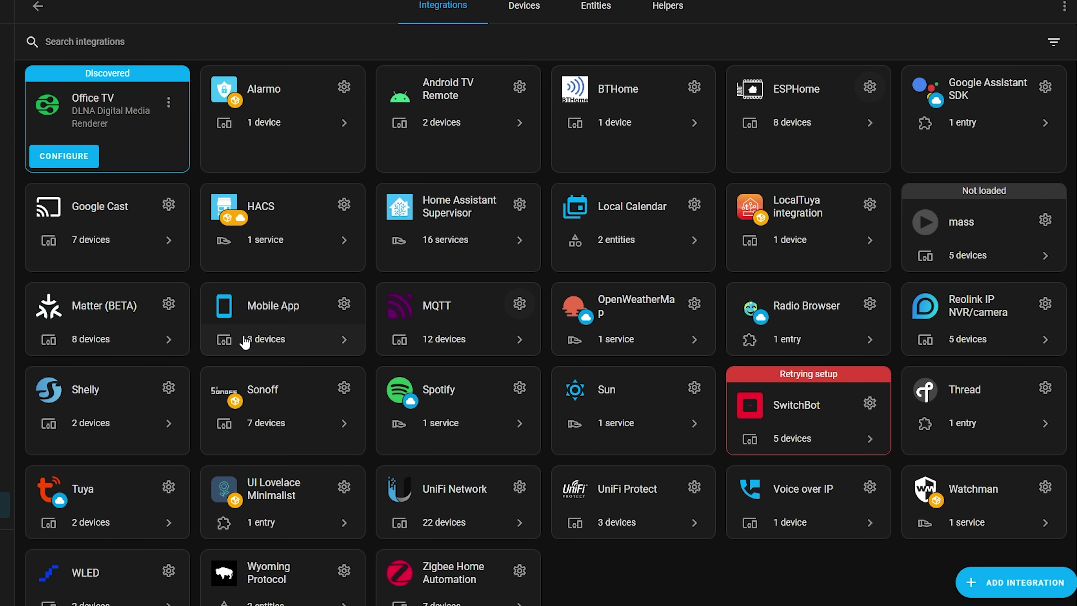
{"action": "scroll", "coordinate": [245, 341], "scroll_direction": "down", "scroll_amount": 2}
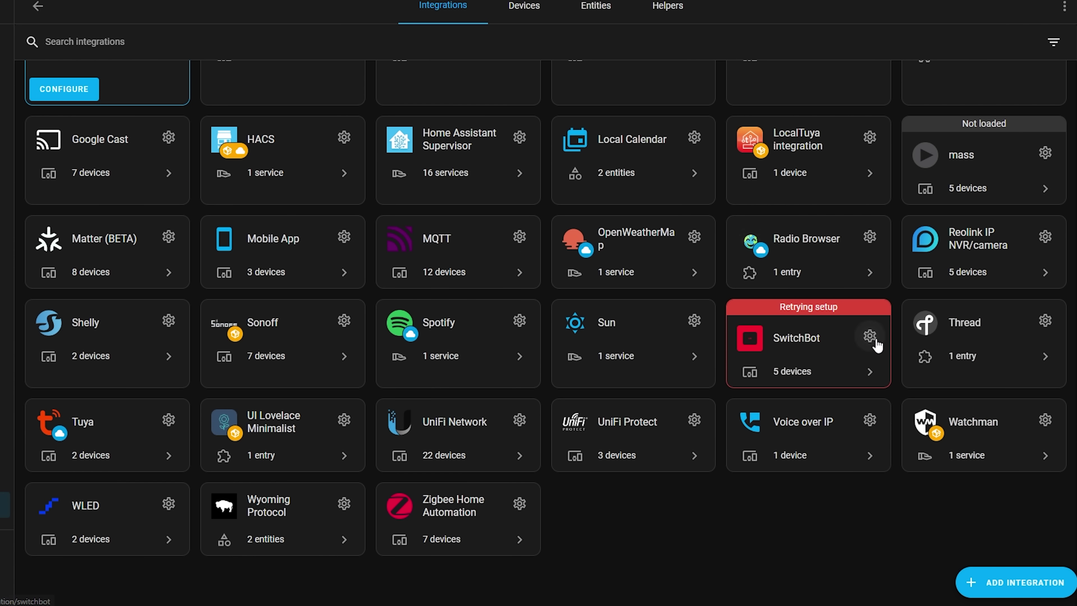
{"action": "left_click", "coordinate": [876, 345]}
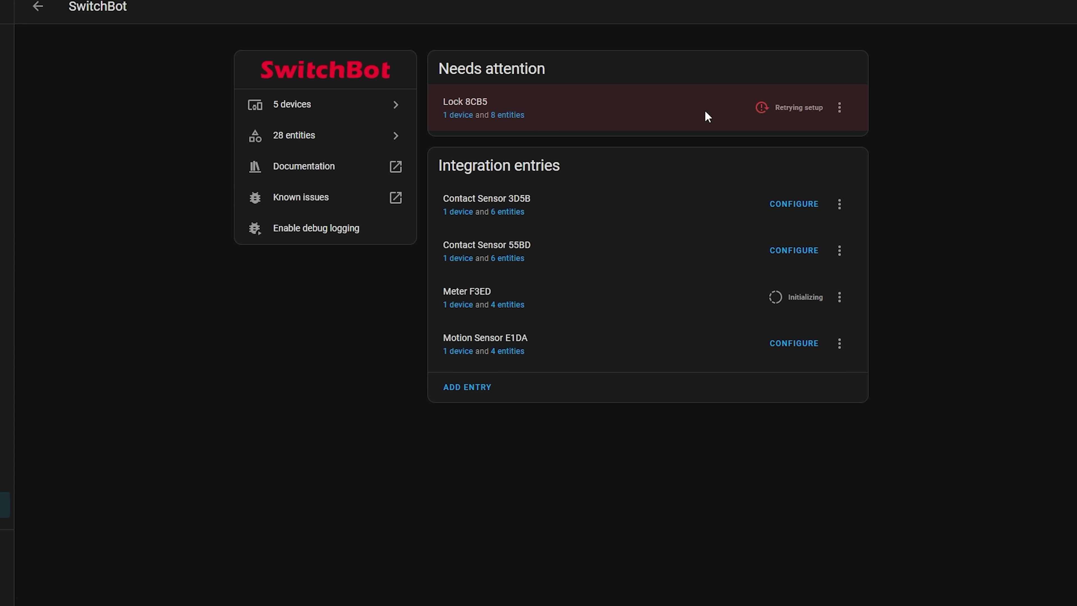
{"action": "mouse_move", "coordinate": [806, 115]}
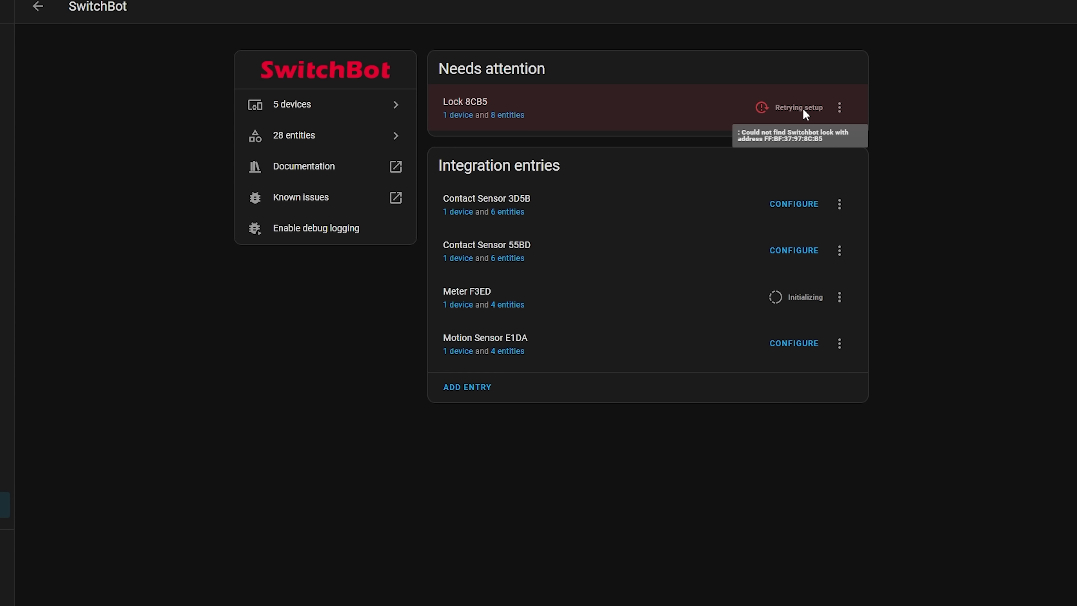
{"action": "left_click", "coordinate": [840, 108]}
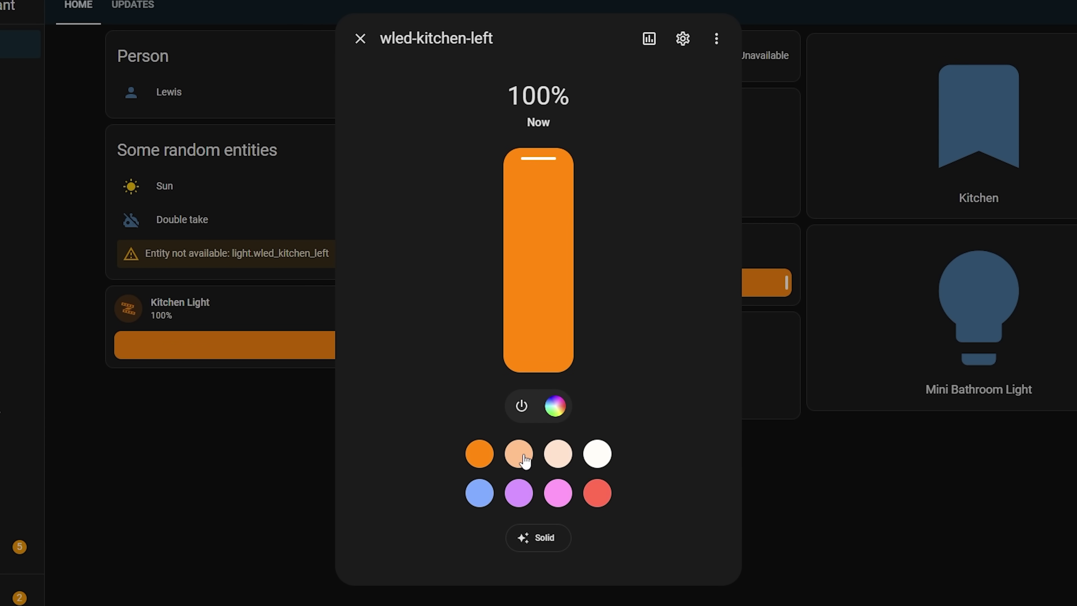
Set the kitchen light to peach, delete the light-peach favourite and reorder the red one.
{"action": "left_click", "coordinate": [527, 460]}
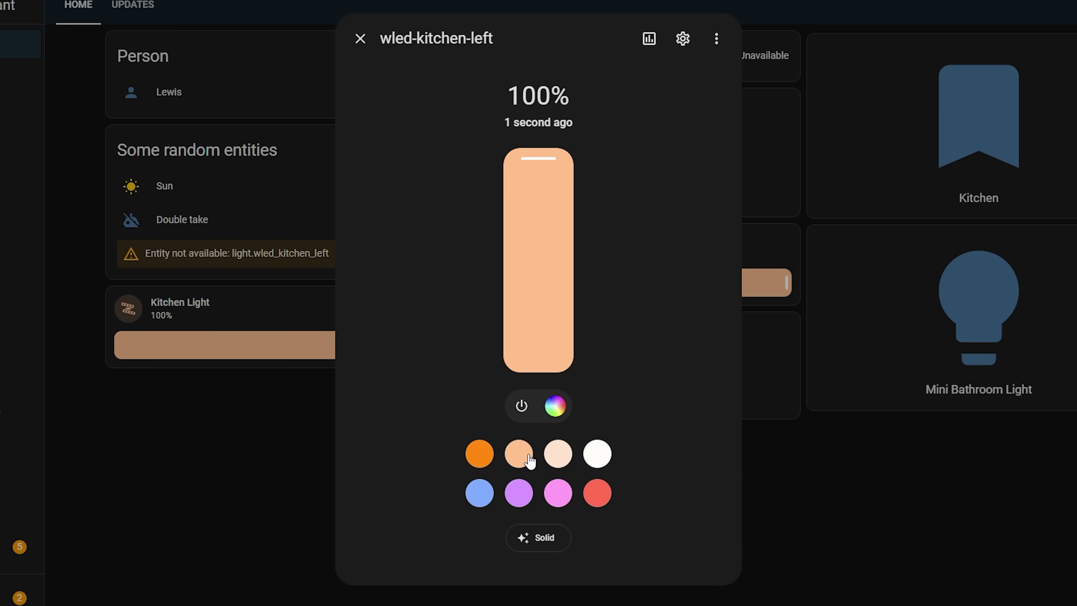
{"action": "left_click", "coordinate": [559, 454]}
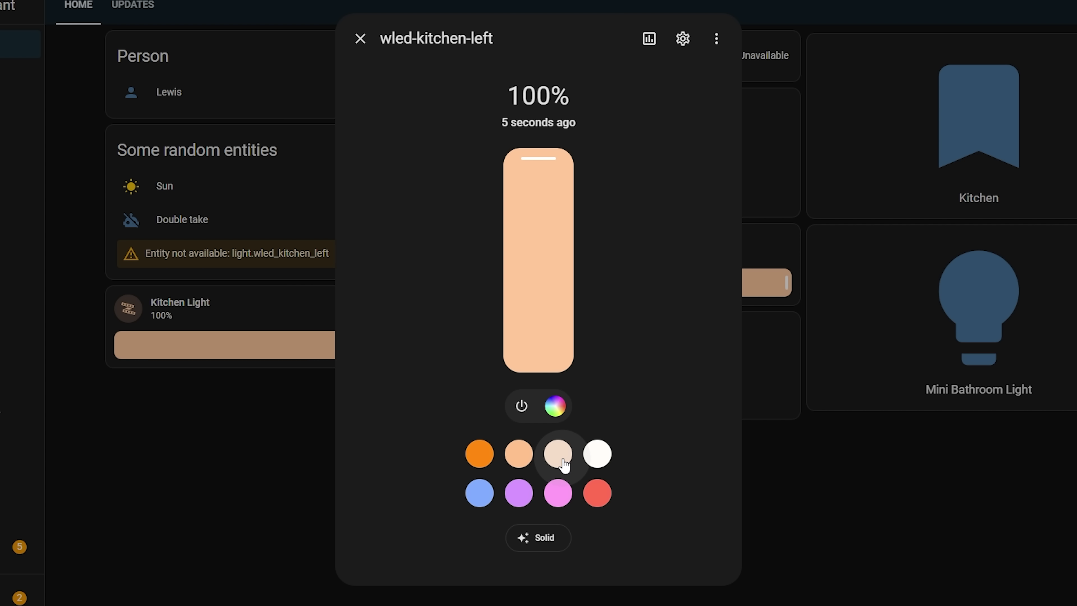
{"action": "left_click", "coordinate": [570, 444]}
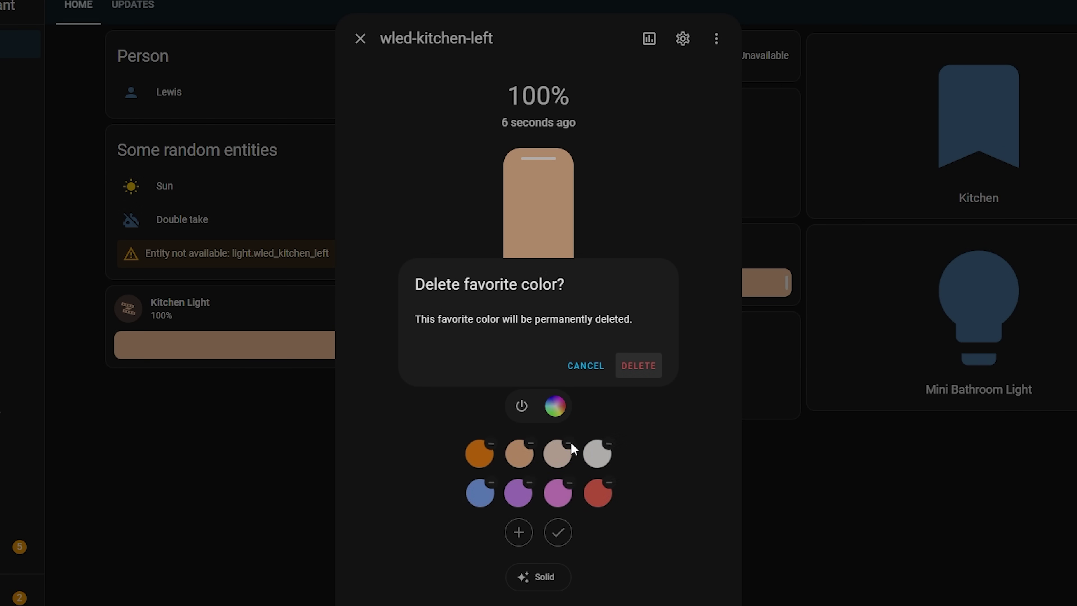
{"action": "left_click", "coordinate": [631, 359]}
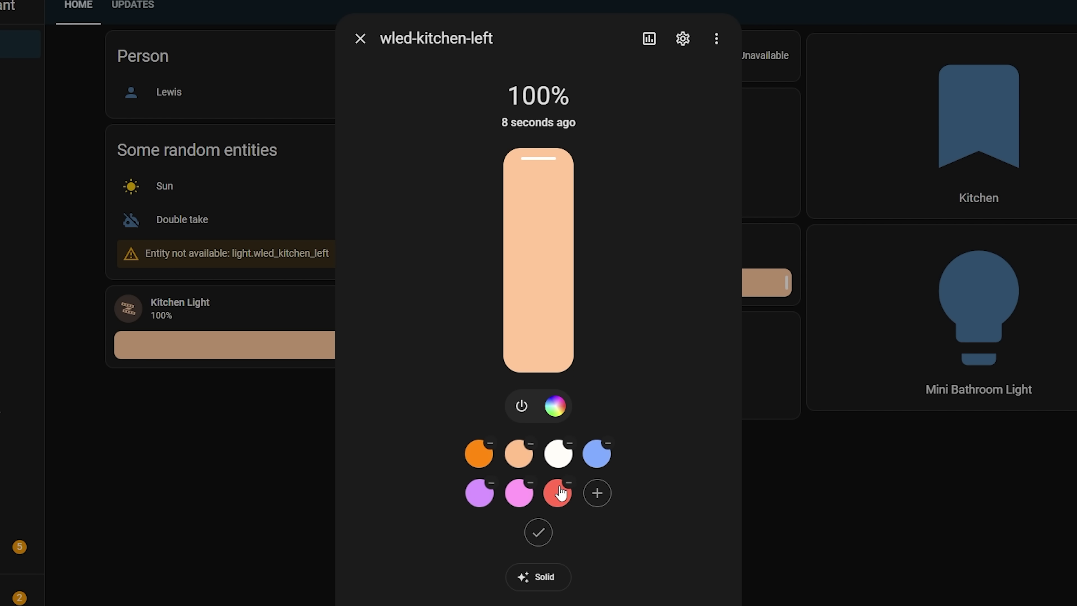
{"action": "left_click_drag", "start_coordinate": [515, 490], "coordinate": [504, 489]}
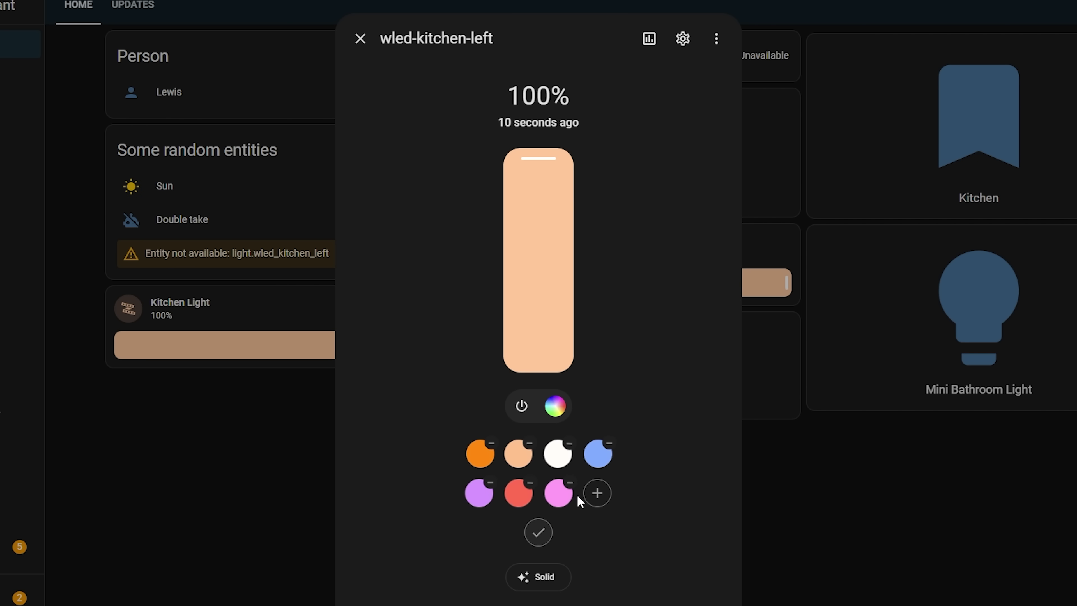
Add a new dark-red favourite colour at half white brightness and move it first.
{"action": "left_click", "coordinate": [597, 493]}
{"action": "left_click", "coordinate": [471, 267]}
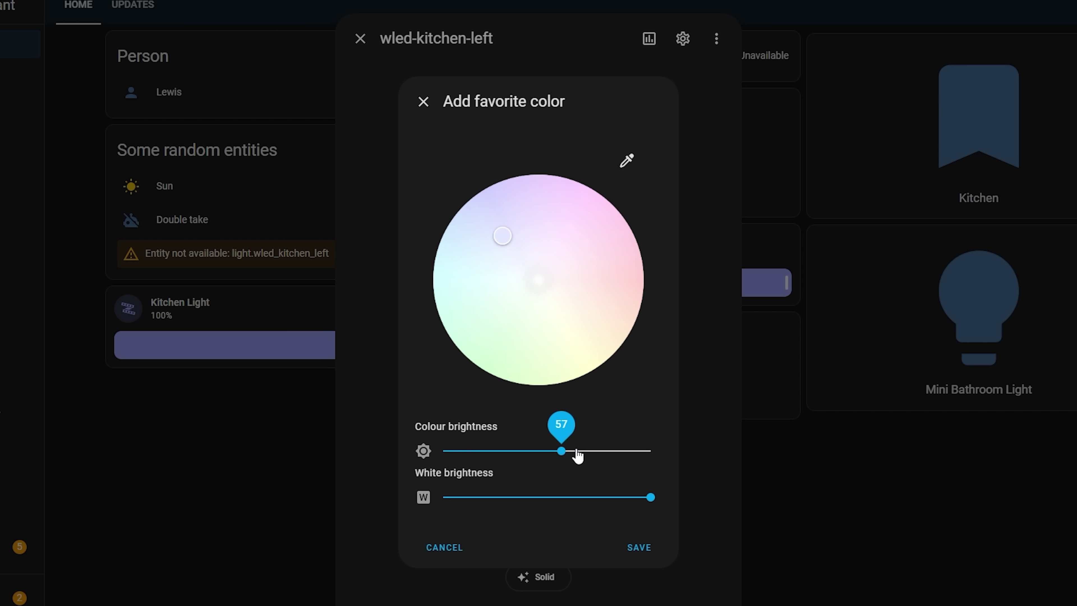
{"action": "left_click_drag", "start_coordinate": [578, 456], "coordinate": [575, 452]}
{"action": "left_click_drag", "start_coordinate": [620, 500], "coordinate": [547, 494]}
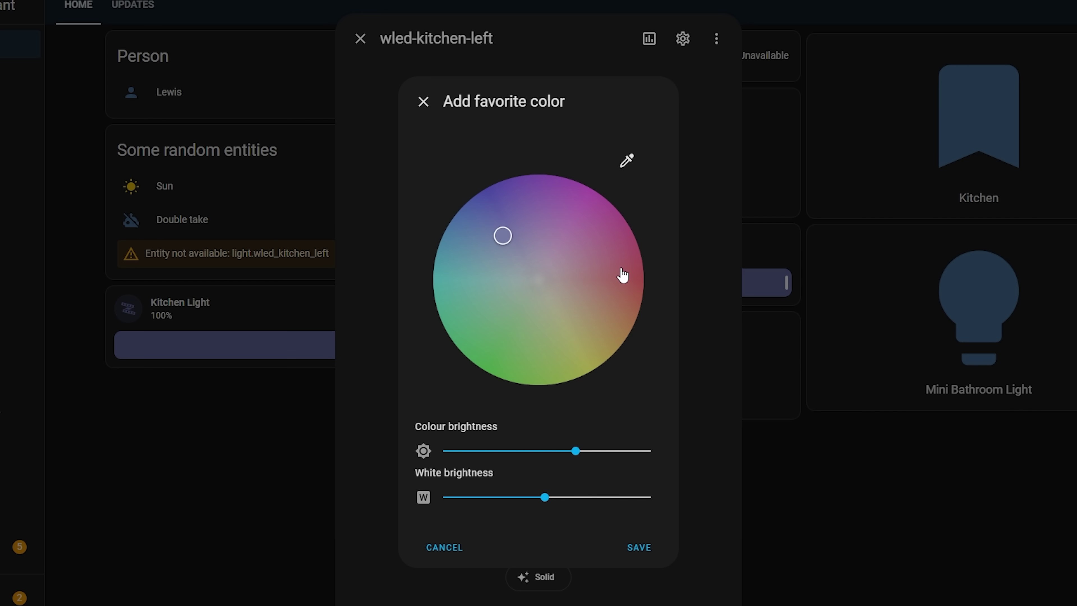
{"action": "left_click", "coordinate": [642, 549]}
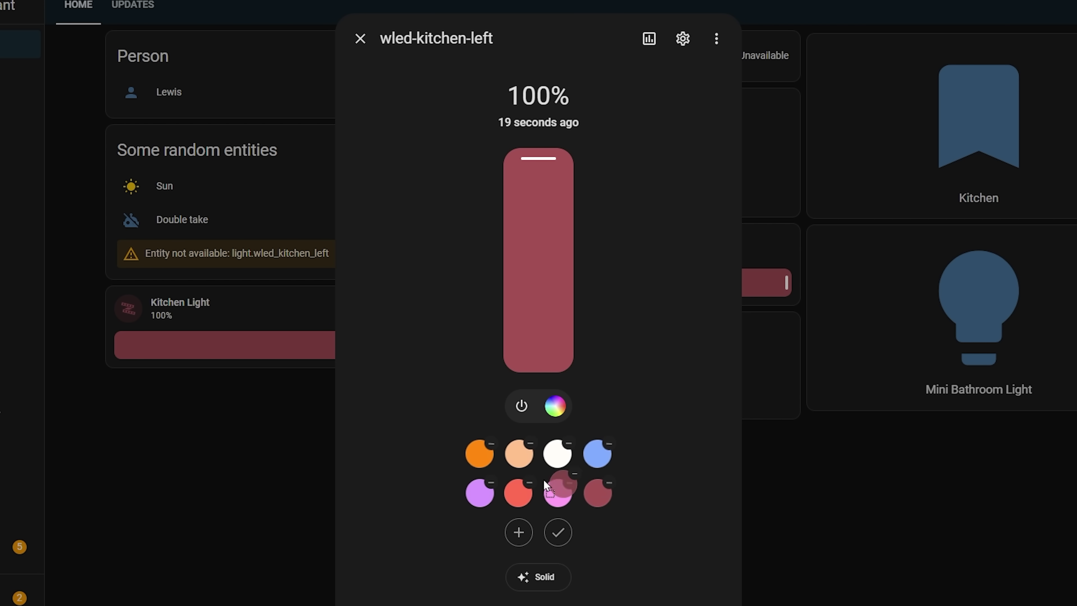
{"action": "left_click_drag", "start_coordinate": [493, 445], "coordinate": [493, 449]}
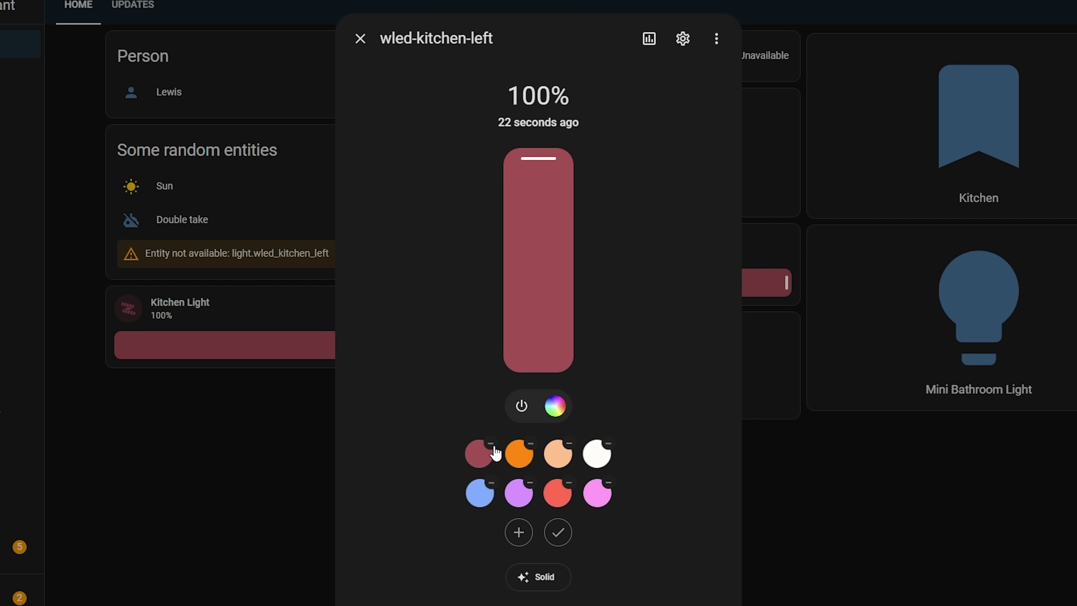
{"action": "left_click", "coordinate": [560, 544]}
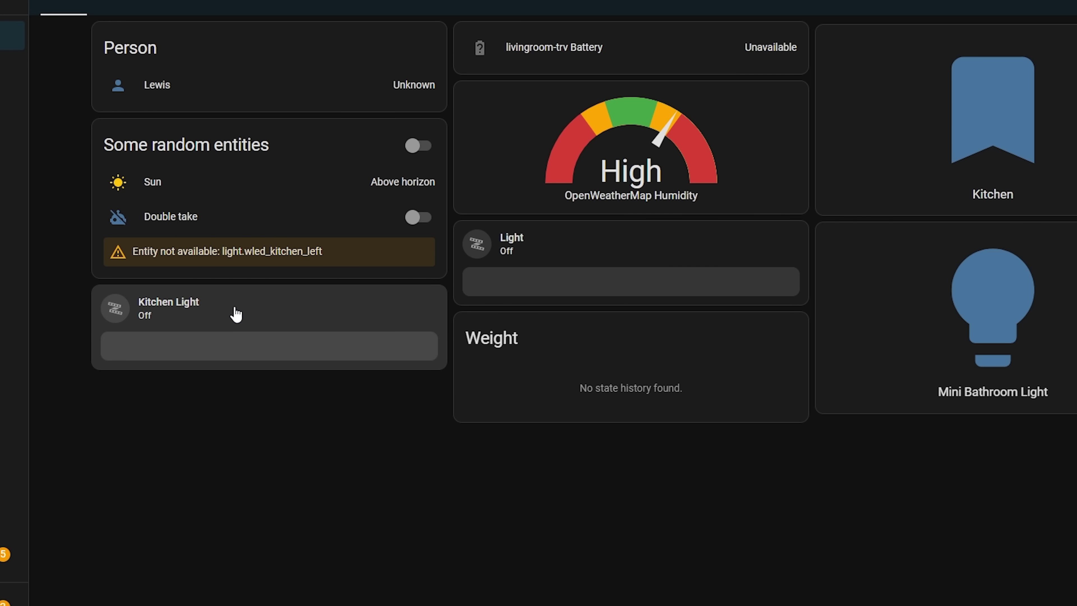
Turn the Kitchen Light on at 49%, then open its related wled-kitchen-left device page.
{"action": "left_click", "coordinate": [236, 314]}
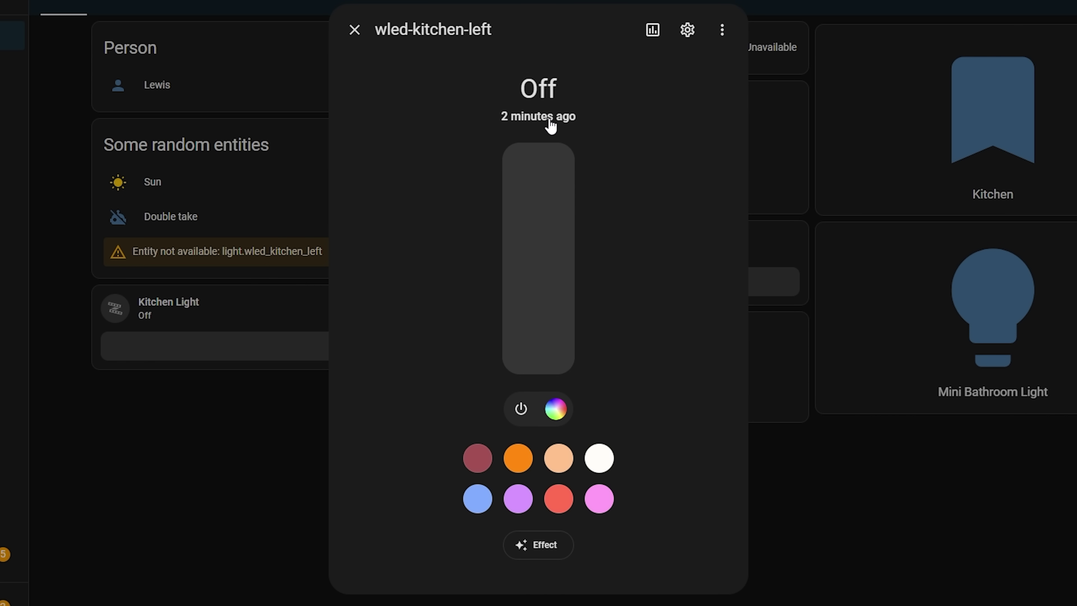
{"action": "left_click", "coordinate": [547, 261]}
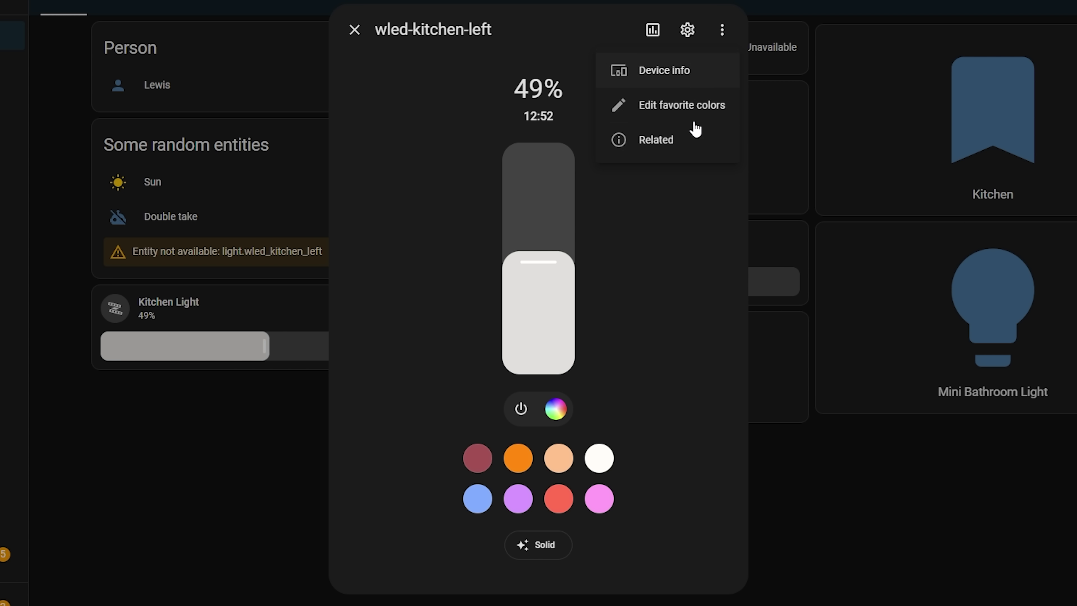
{"action": "left_click", "coordinate": [695, 147]}
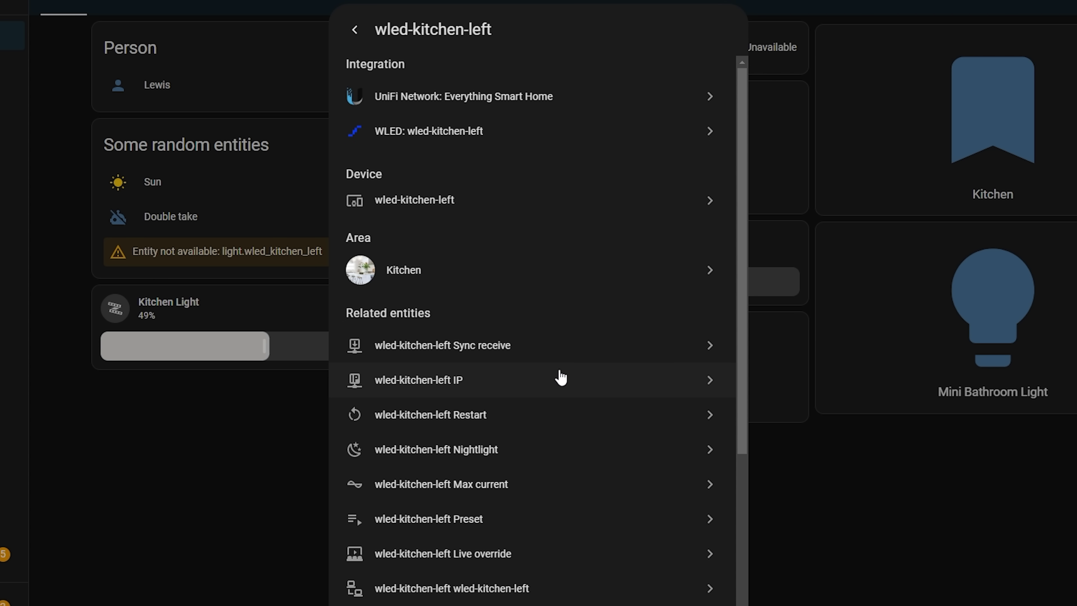
{"action": "scroll", "coordinate": [560, 377], "scroll_direction": "down", "scroll_amount": 6}
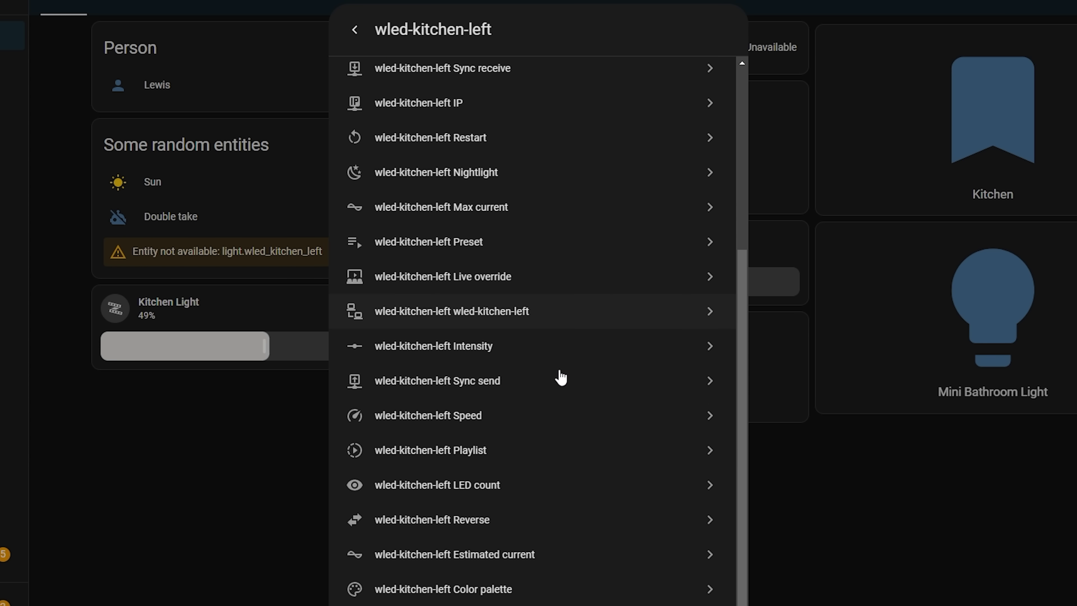
{"action": "scroll", "coordinate": [561, 377], "scroll_direction": "up", "scroll_amount": 6}
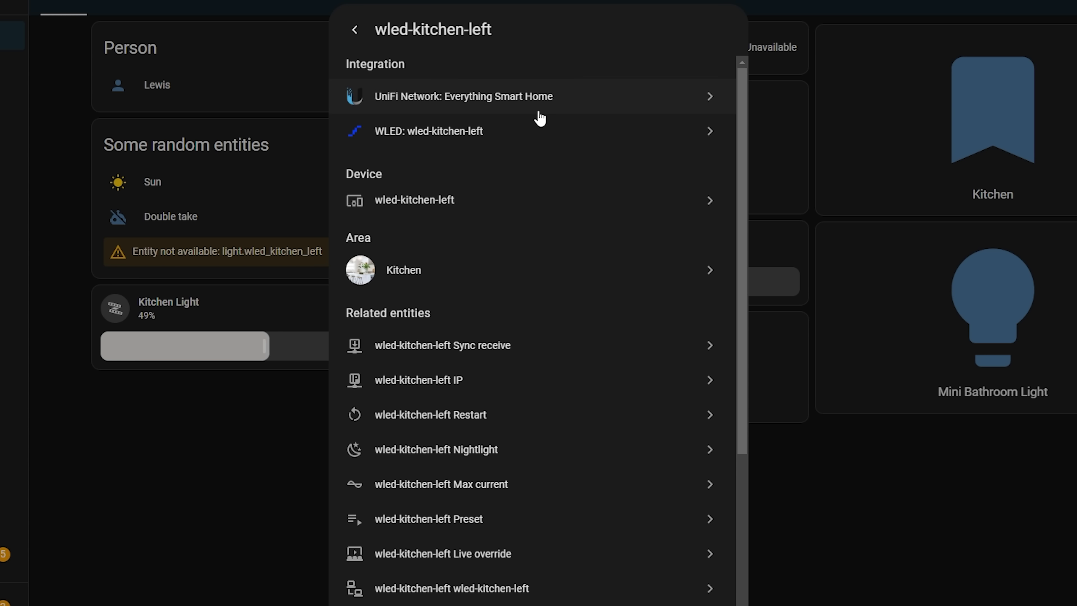
{"action": "left_click", "coordinate": [533, 199]}
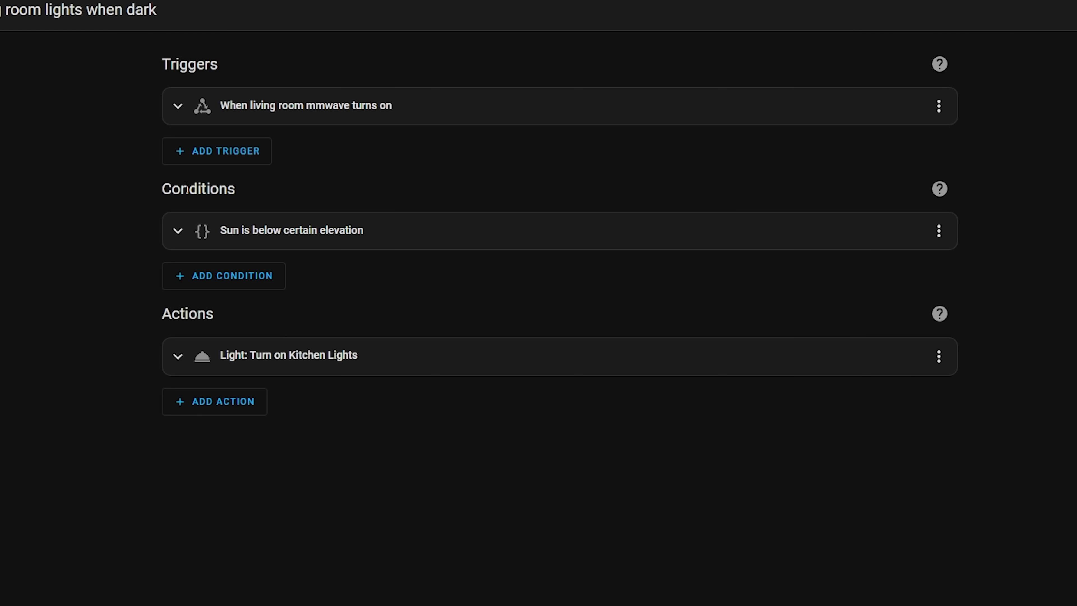
Expand the sun elevation condition's template and copy the condition.
{"action": "left_click", "coordinate": [178, 231]}
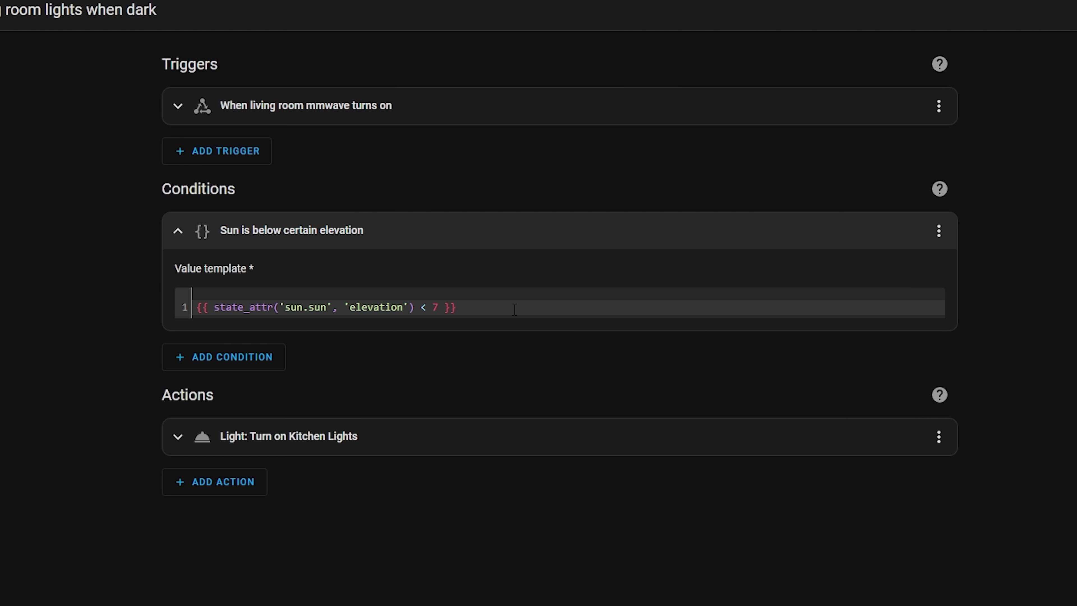
{"action": "left_click_drag", "start_coordinate": [514, 309], "coordinate": [377, 312]}
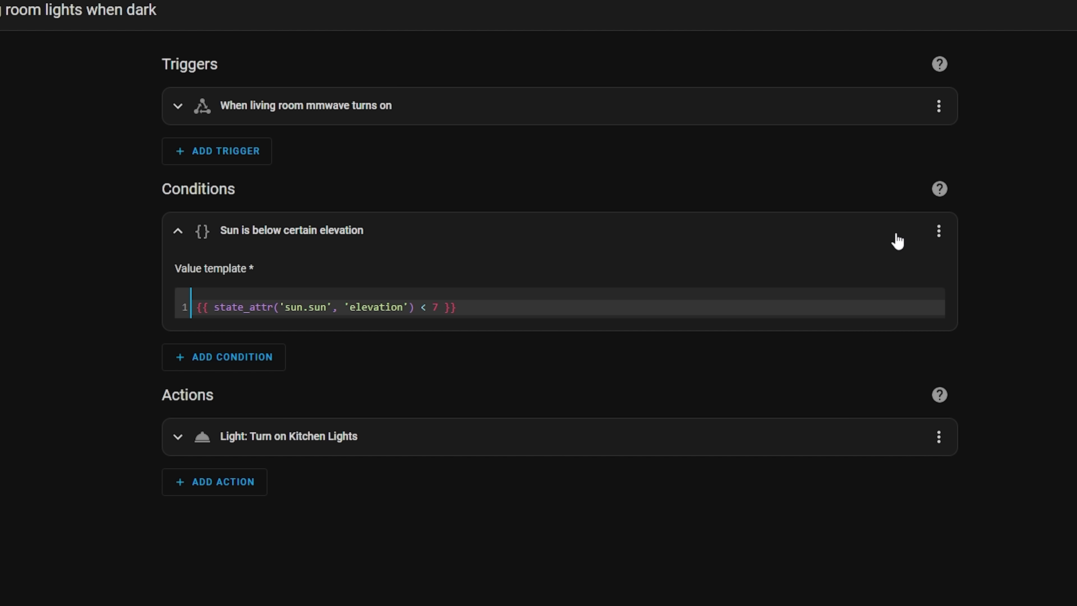
{"action": "left_click", "coordinate": [935, 231]}
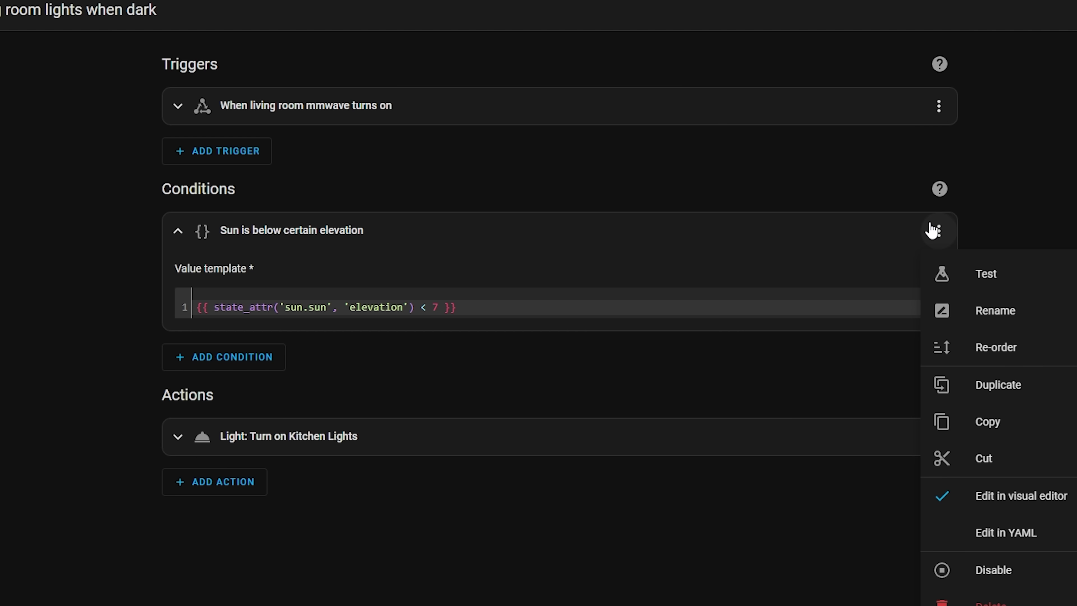
{"action": "left_click", "coordinate": [991, 423]}
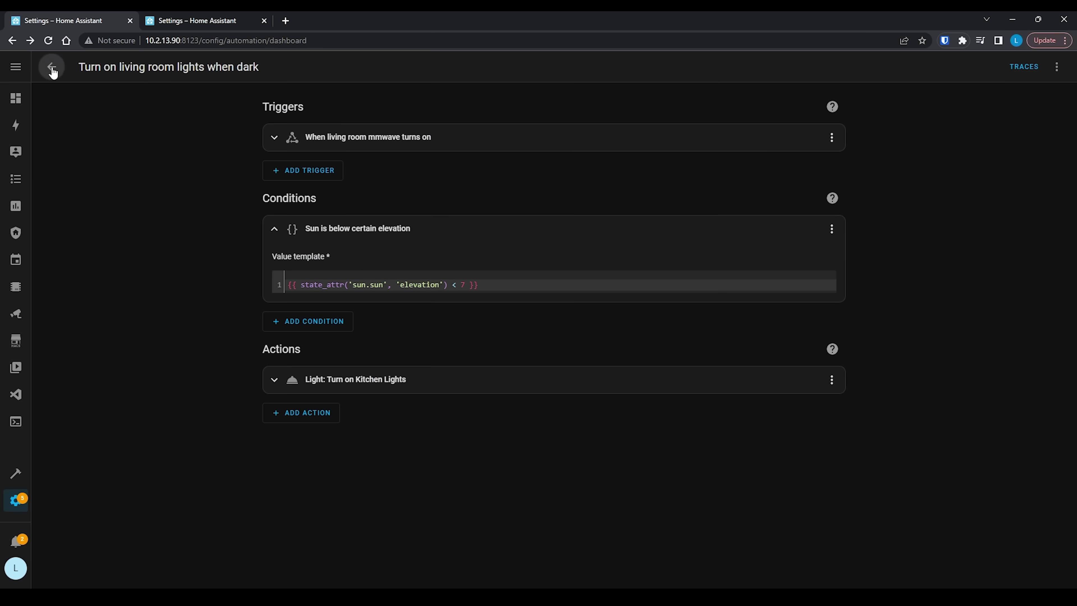
Create a new automation from scratch and paste the copied sun elevation condition into it.
{"action": "left_click", "coordinate": [53, 71]}
{"action": "left_click", "coordinate": [1001, 568]}
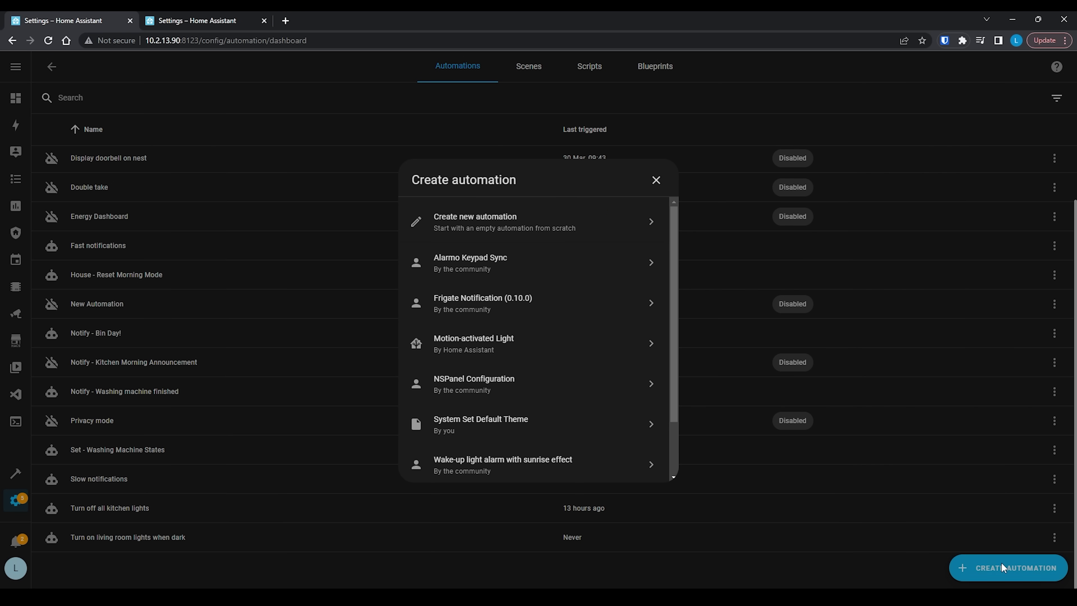
{"action": "left_click", "coordinate": [471, 217]}
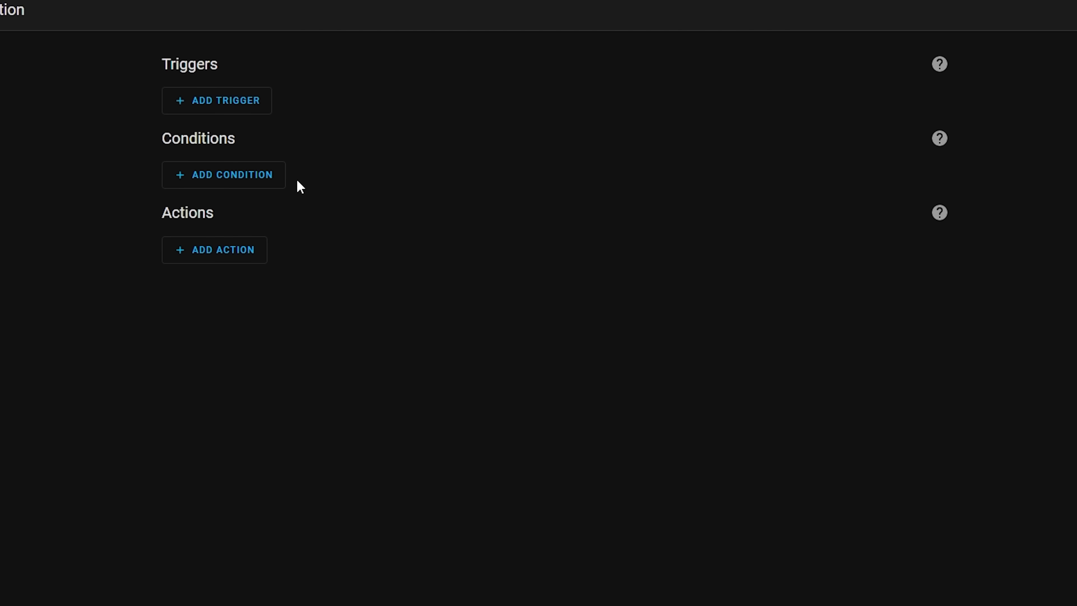
{"action": "left_click", "coordinate": [346, 190]}
{"action": "left_click", "coordinate": [266, 209]}
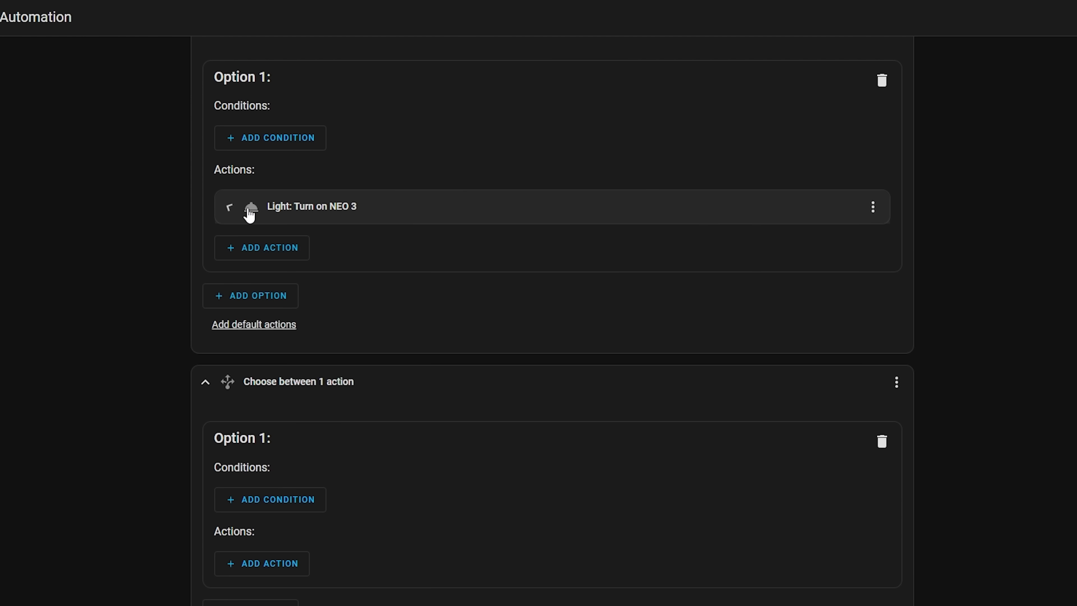
Cut the Light: Turn on NEO 3 action and paste it into the second Choose option.
{"action": "left_click", "coordinate": [250, 215]}
{"action": "left_click", "coordinate": [872, 212]}
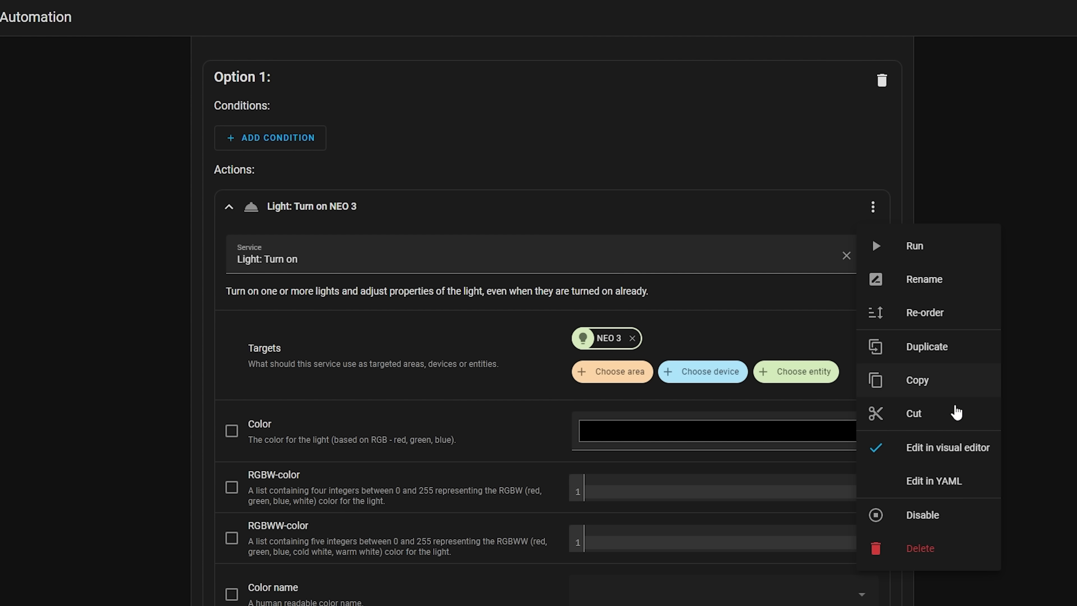
{"action": "left_click", "coordinate": [916, 414]}
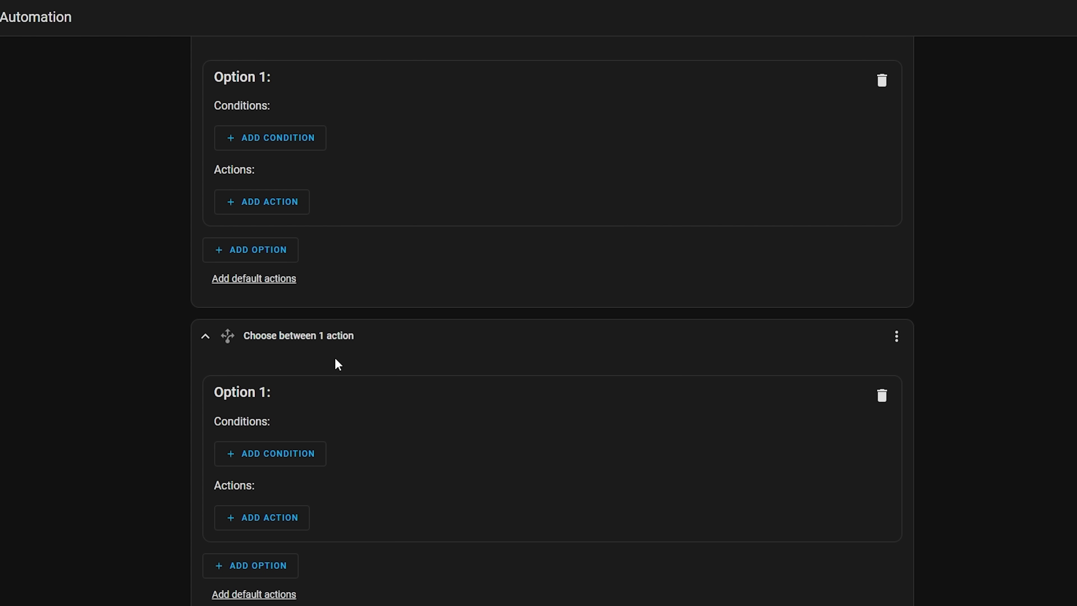
{"action": "left_click", "coordinate": [280, 511]}
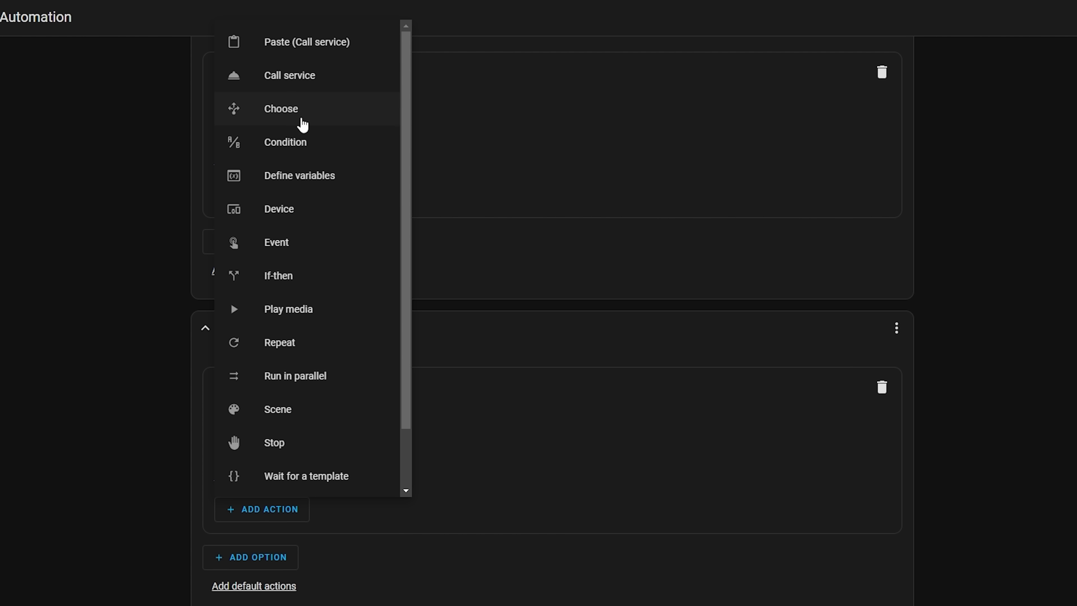
{"action": "left_click", "coordinate": [327, 51]}
{"action": "scroll", "coordinate": [447, 381], "scroll_direction": "up", "scroll_amount": 15}
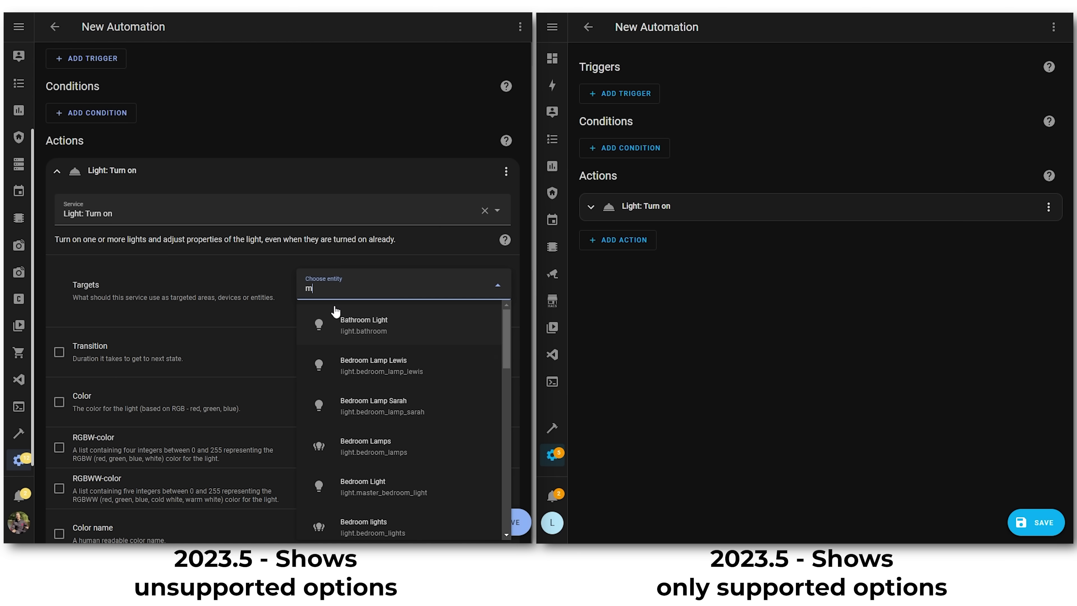
Target Mini Bathroom Light in the left automation's Light: Turn on action.
{"action": "type", "text": "ni"}
{"action": "left_click", "coordinate": [351, 312]}
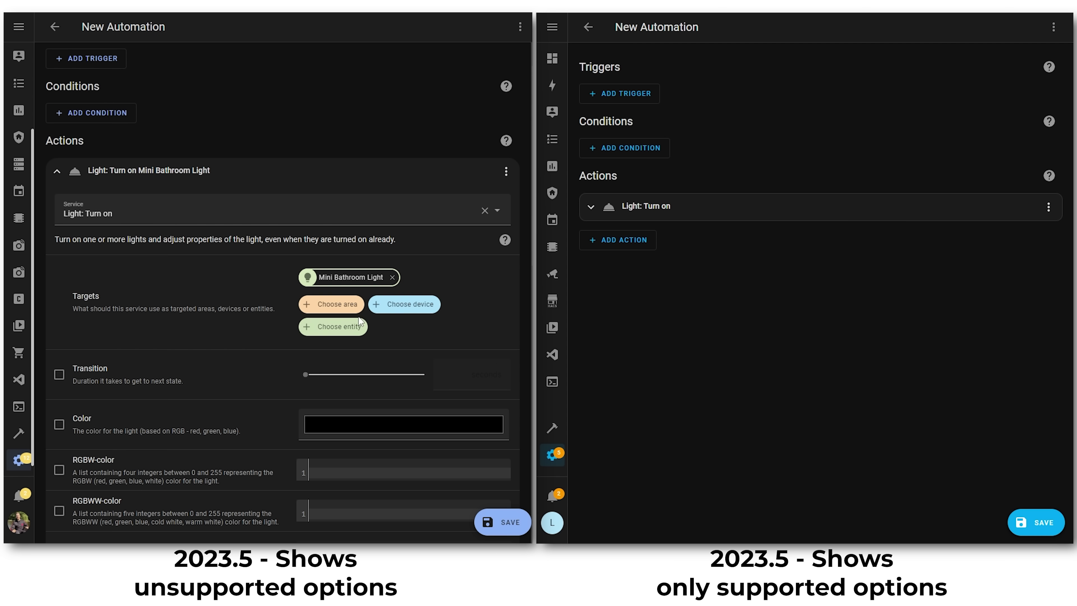
{"action": "scroll", "coordinate": [235, 419], "scroll_direction": "down", "scroll_amount": 10}
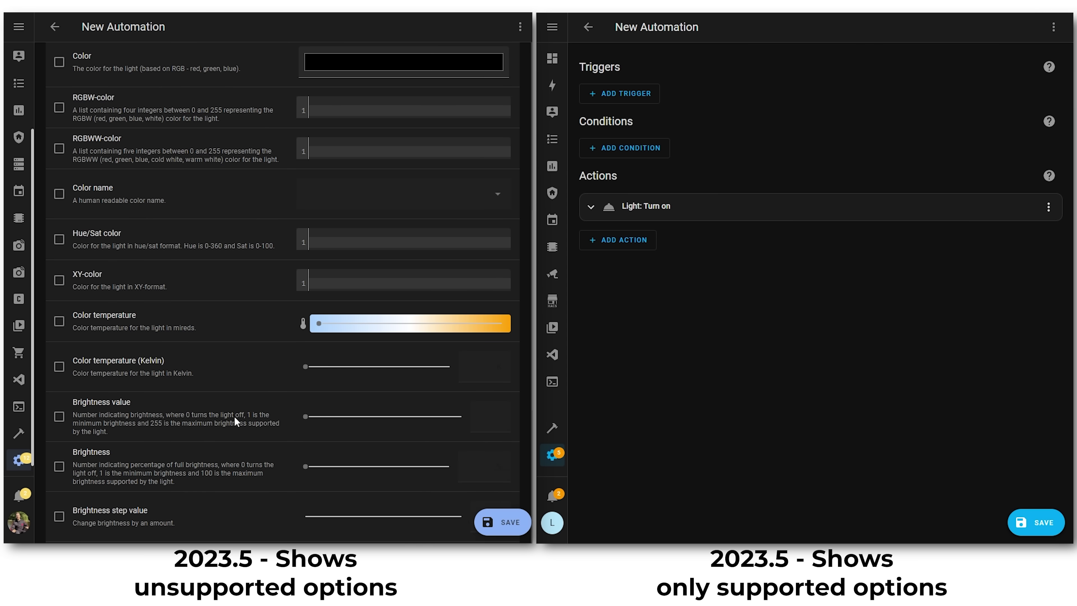
{"action": "scroll", "coordinate": [428, 341], "scroll_direction": "up", "scroll_amount": 15}
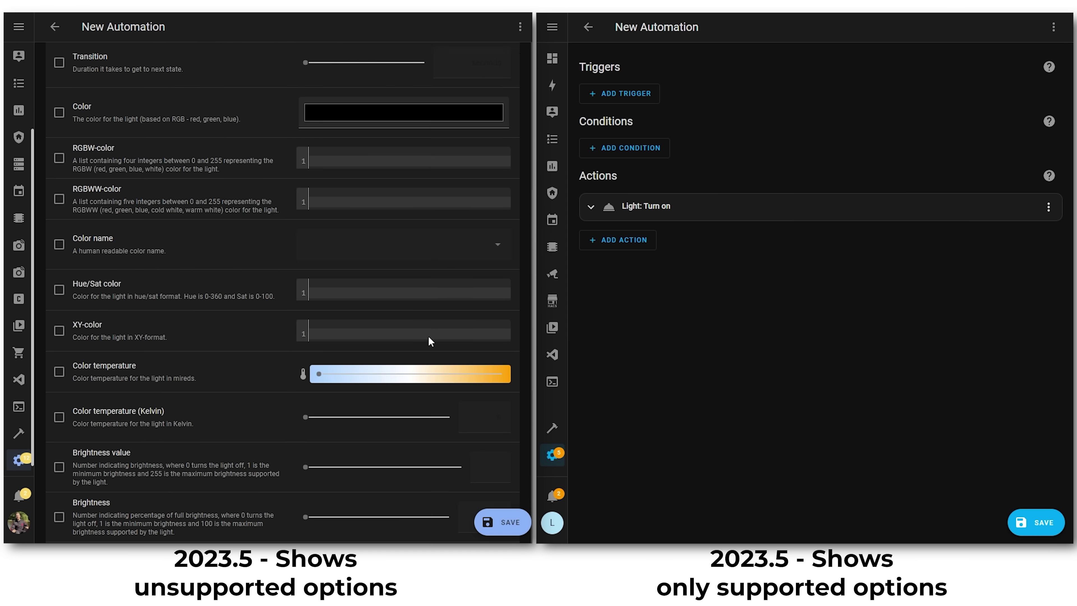
Point the right-hand Light: Turn on action at Mini Bathroom Light too, searching 'mini'.
{"action": "left_click", "coordinate": [591, 207]}
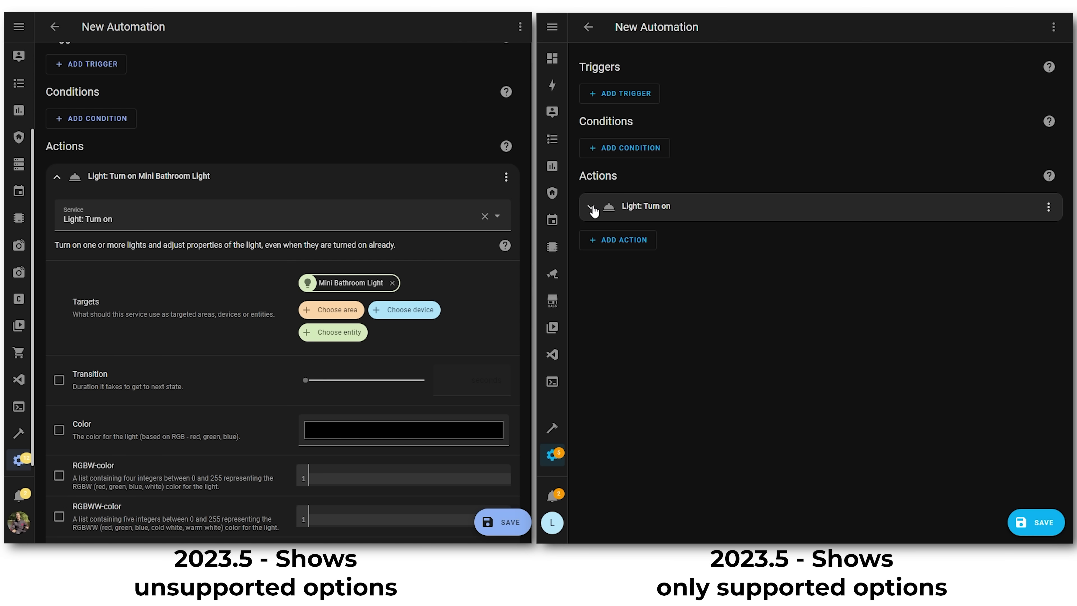
{"action": "left_click", "coordinate": [889, 343]}
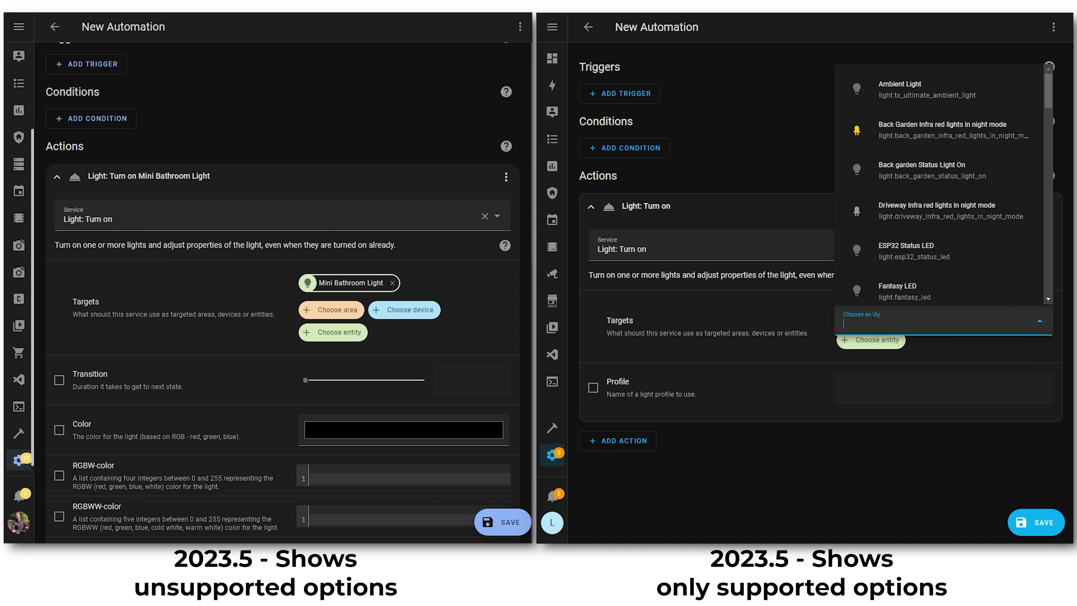
{"action": "type", "text": "mini"}
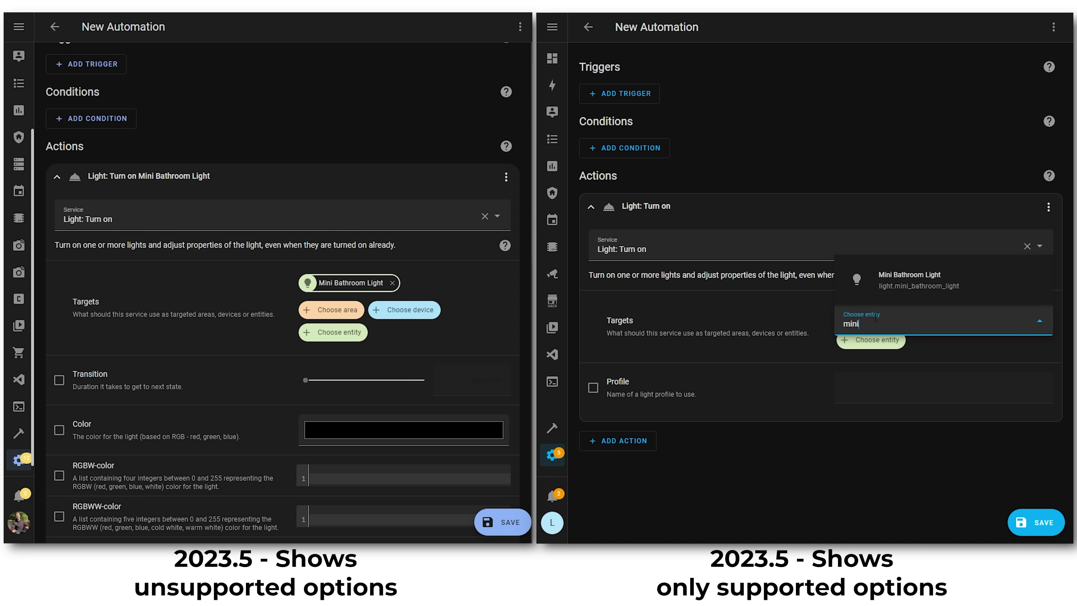
{"action": "left_click", "coordinate": [902, 293]}
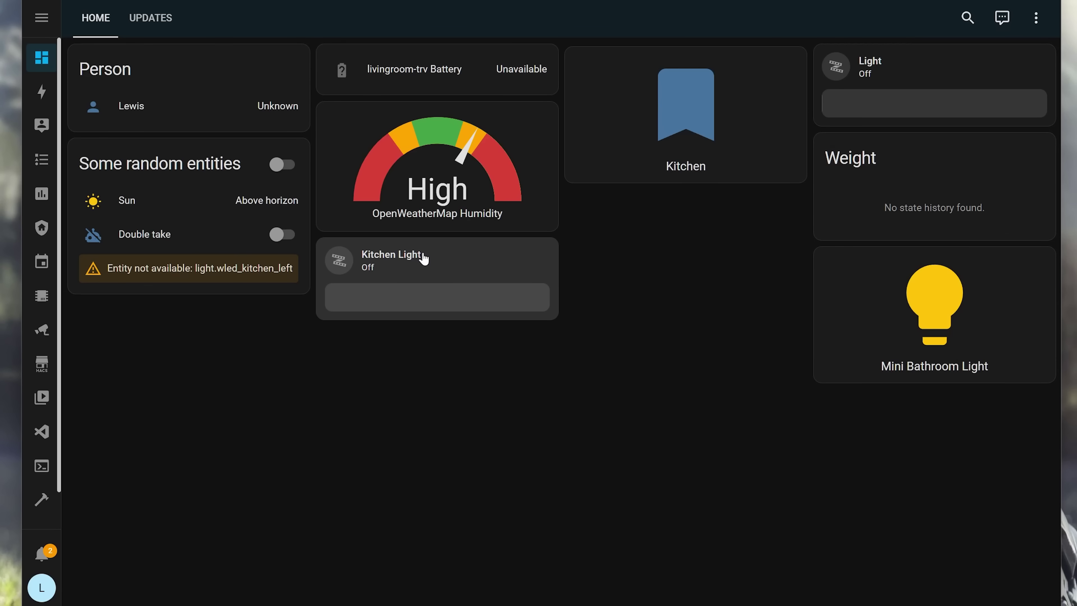
View the Kitchen Light's history and logbook in its details, then close them.
{"action": "left_click", "coordinate": [421, 258]}
{"action": "left_click", "coordinate": [655, 52]}
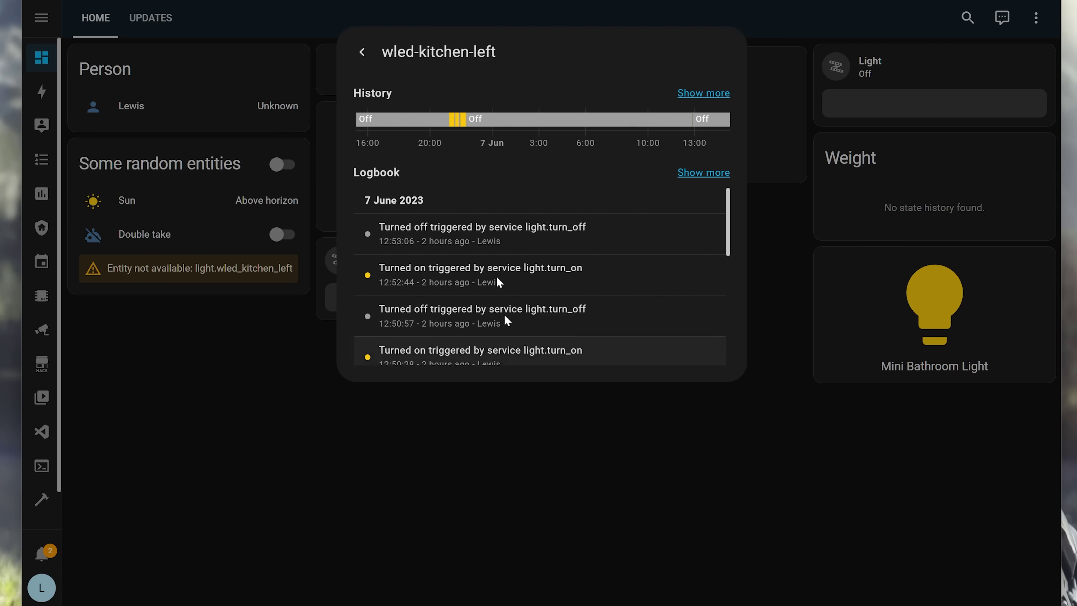
{"action": "left_click", "coordinate": [345, 59]}
{"action": "left_click", "coordinate": [121, 235]}
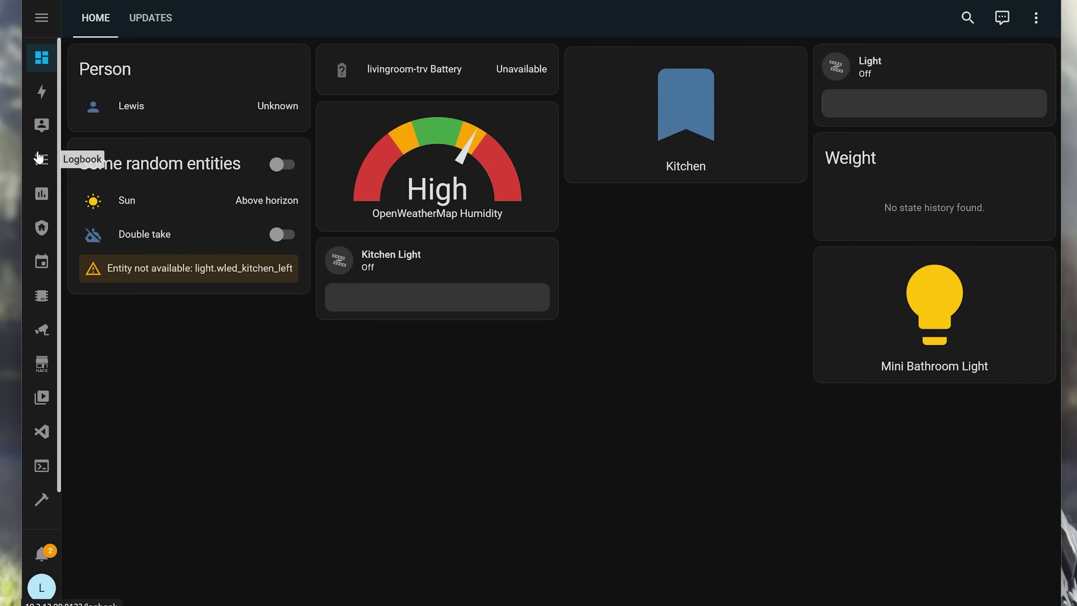
Visit the Logbook and History pages, return to Overview and reopen the Kitchen Light.
{"action": "left_click", "coordinate": [41, 160]}
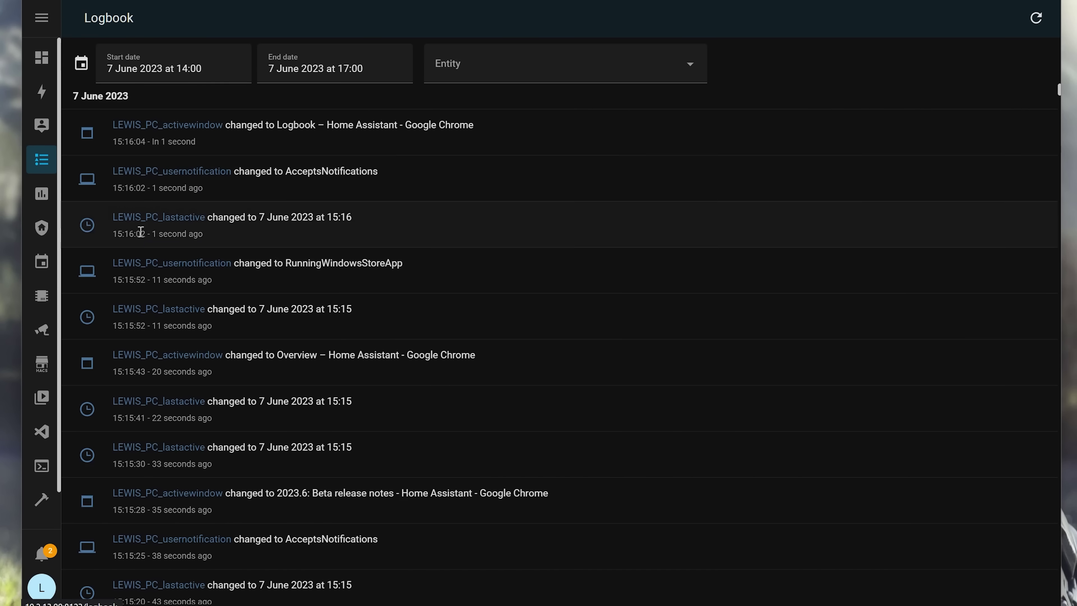
{"action": "left_click", "coordinate": [41, 195]}
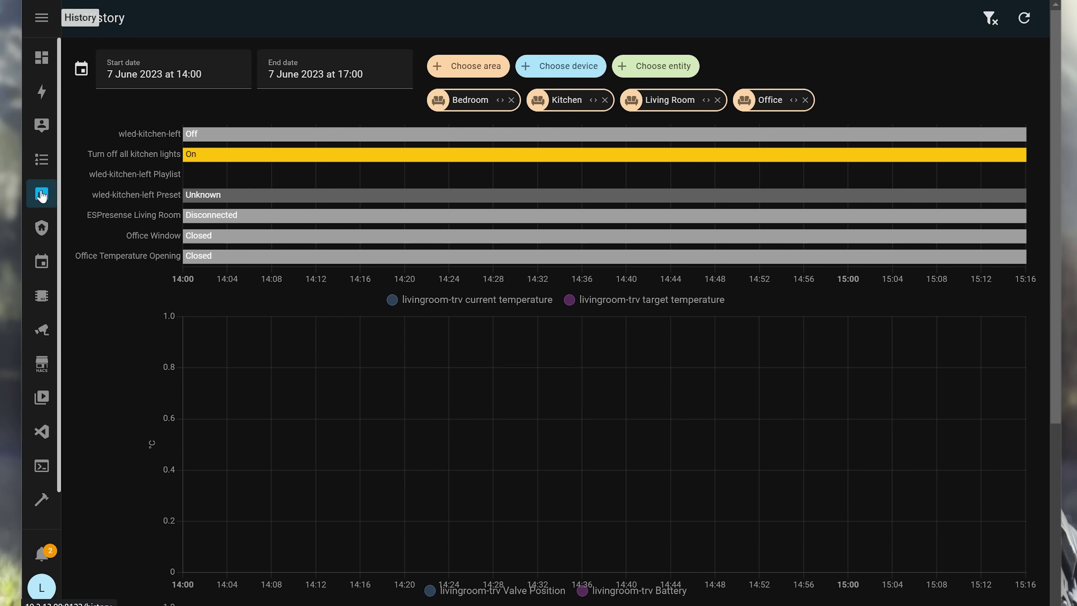
{"action": "left_click", "coordinate": [41, 160]}
{"action": "left_click", "coordinate": [47, 196]}
{"action": "left_click", "coordinate": [41, 161]}
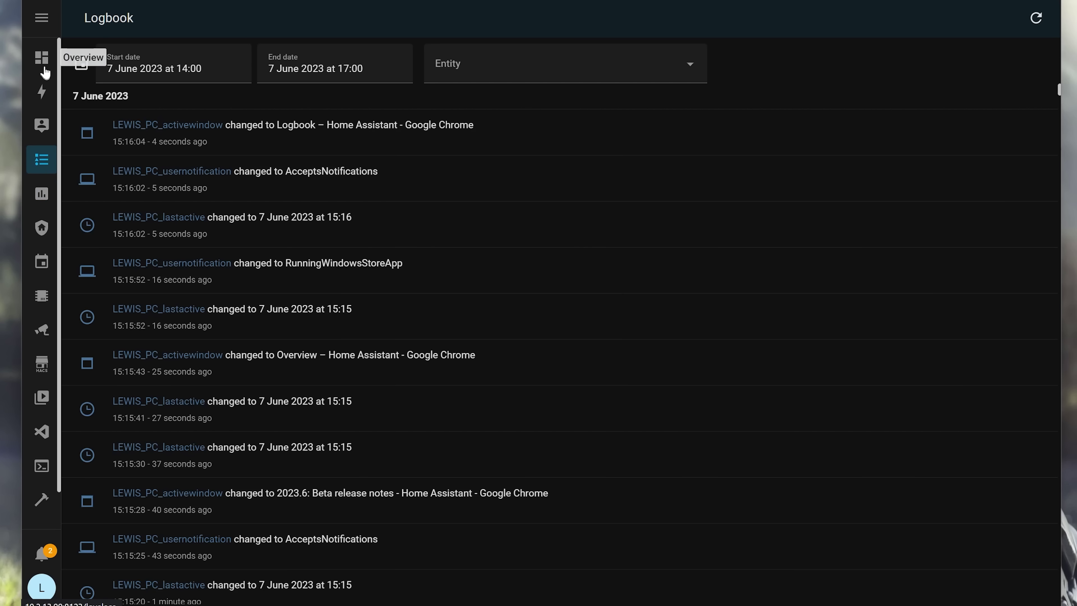
{"action": "left_click", "coordinate": [41, 57]}
{"action": "left_click", "coordinate": [495, 267]}
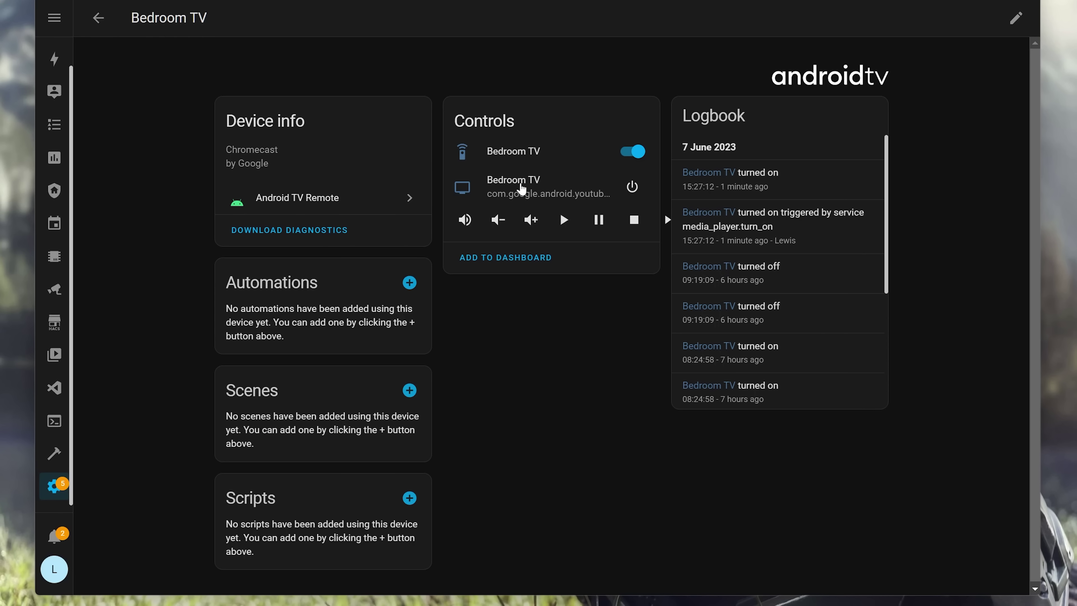
Open the Bedroom TV media player controls, raise the volume and pause playback.
{"action": "left_click", "coordinate": [522, 189]}
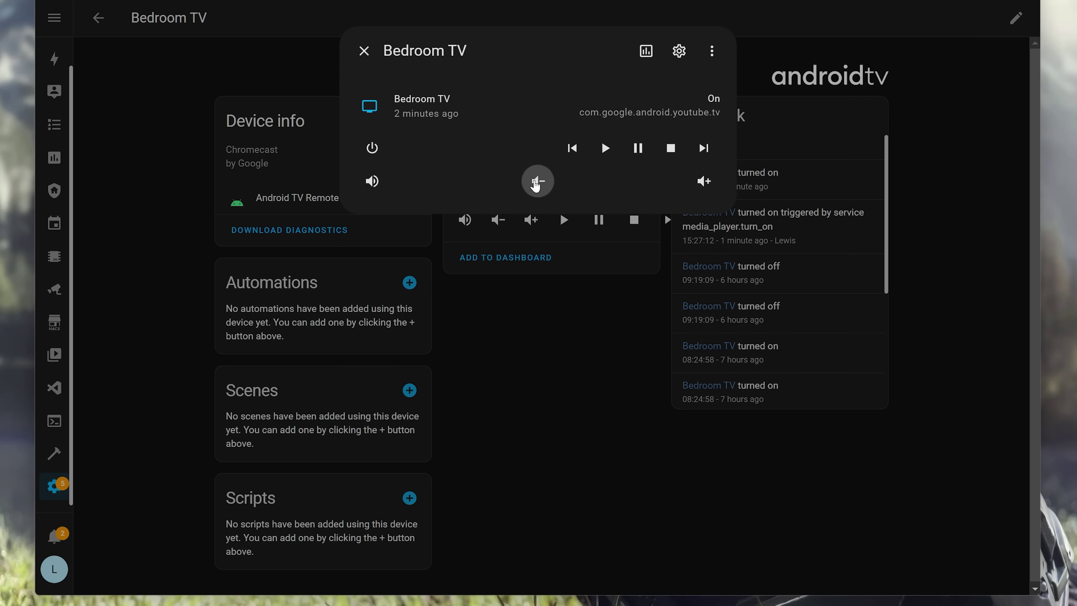
{"action": "left_click", "coordinate": [704, 183]}
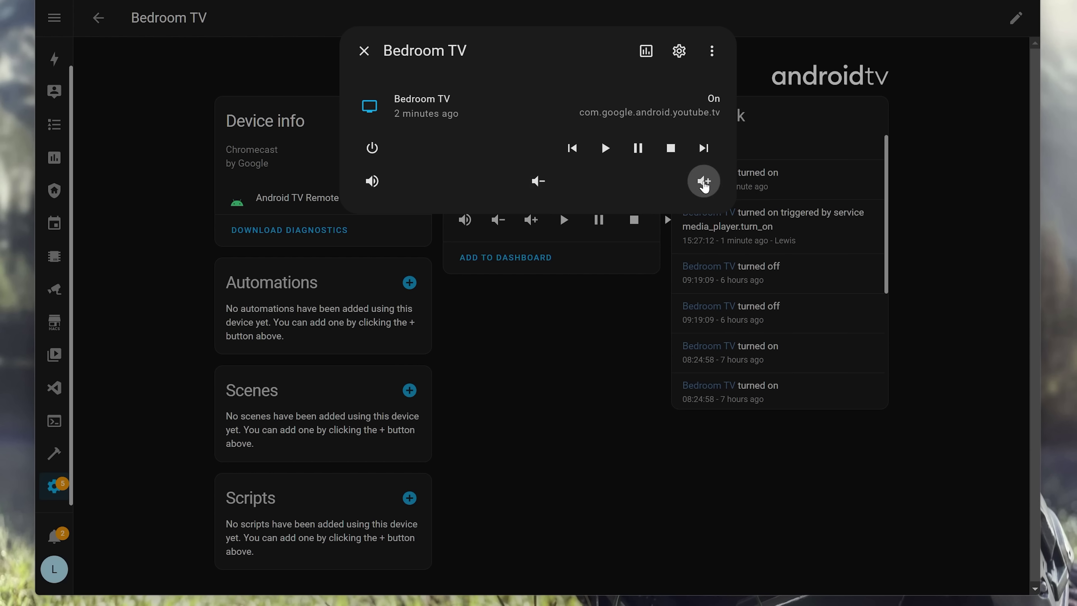
{"action": "left_click", "coordinate": [638, 148]}
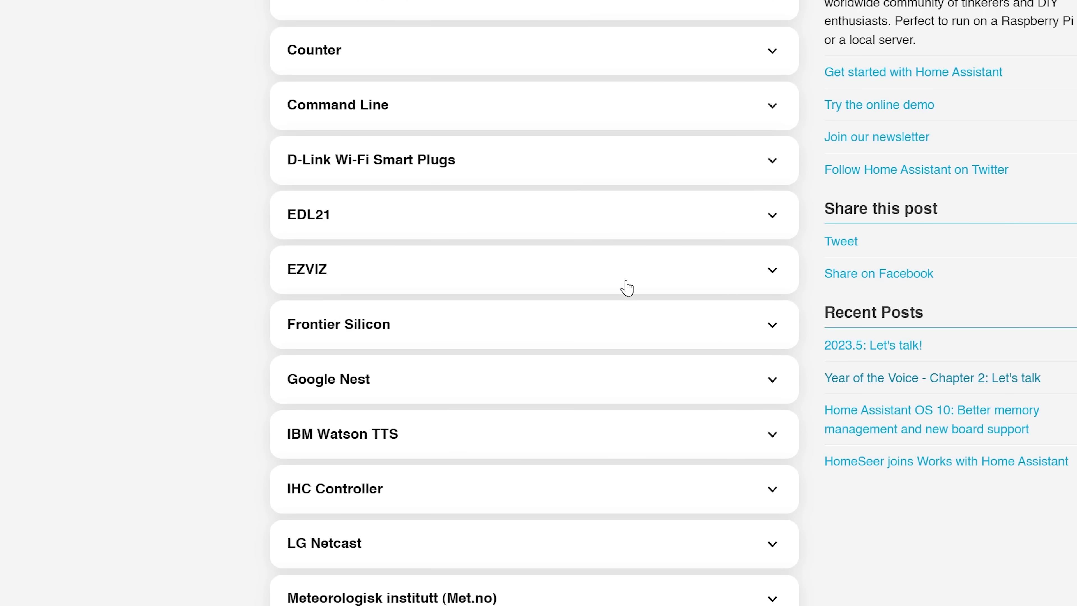
Expand the Python entry under Breaking Changes to reveal the Python 3.11 upgrade details.
{"action": "scroll", "coordinate": [626, 288], "scroll_direction": "down", "scroll_amount": 10}
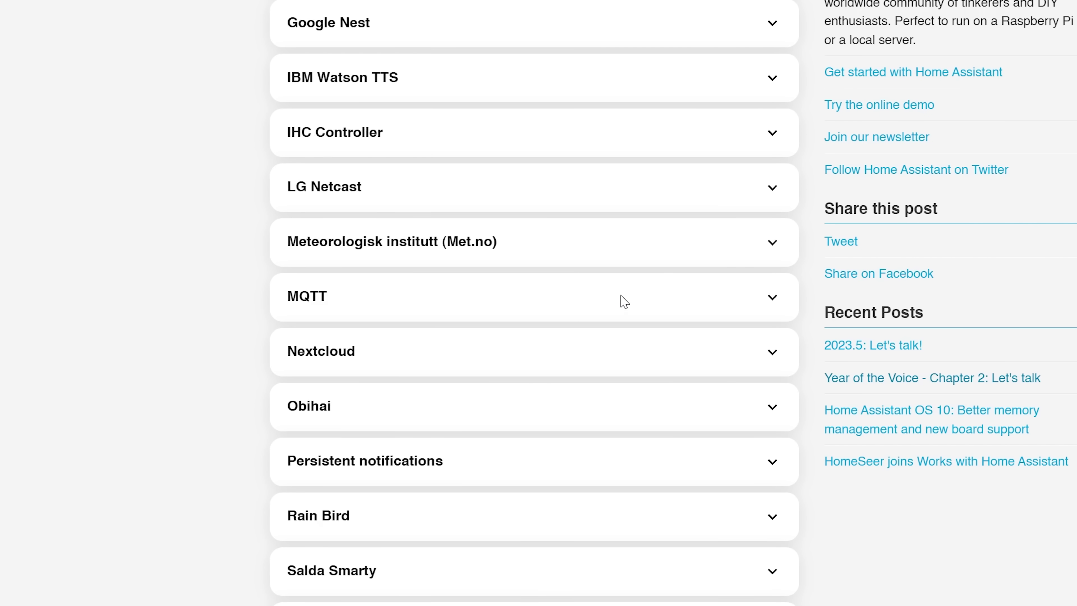
{"action": "scroll", "coordinate": [625, 326], "scroll_direction": "up", "scroll_amount": 12}
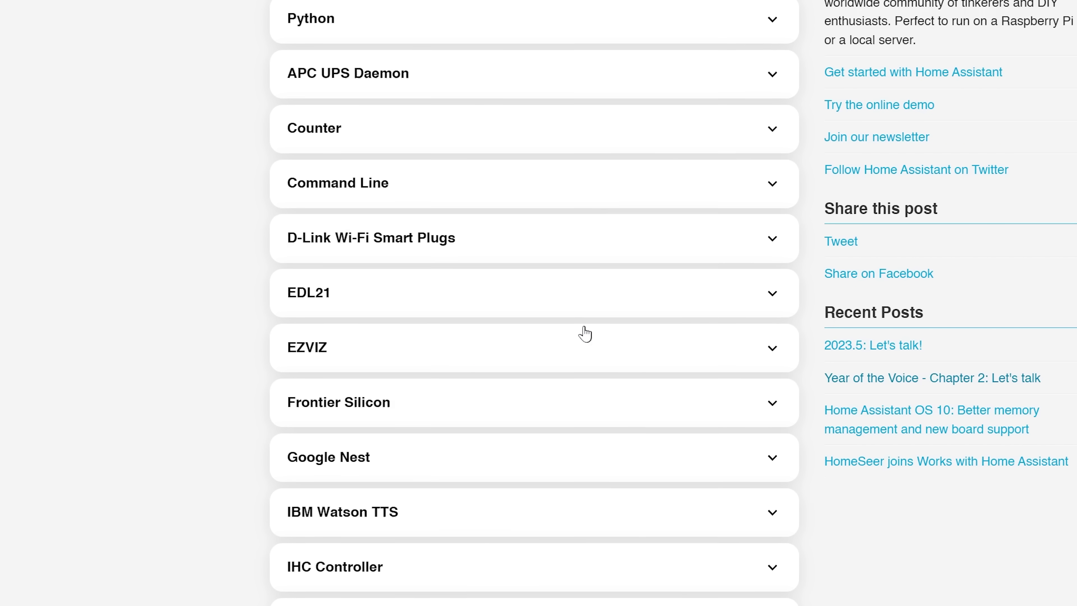
{"action": "left_click", "coordinate": [504, 133]}
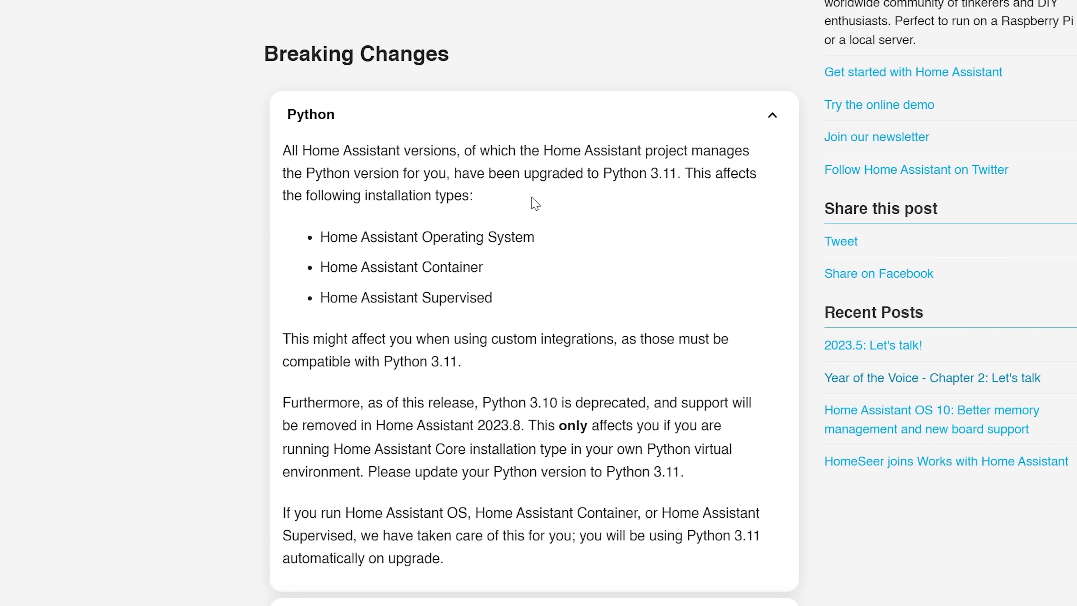